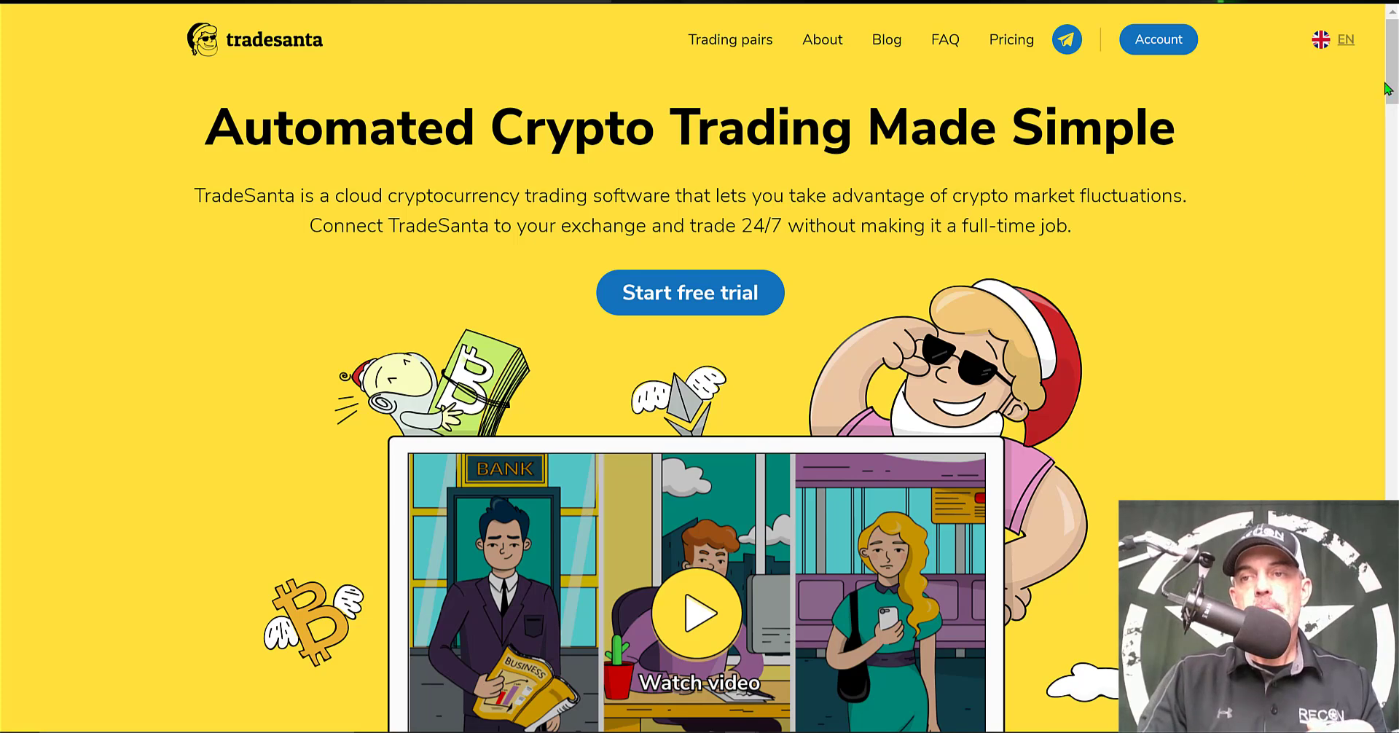
# Scroll the landing page to the pricing cards, highlighting the Basic plan's 49 bots limit
pyautogui.scroll(-12, 1205, 277)
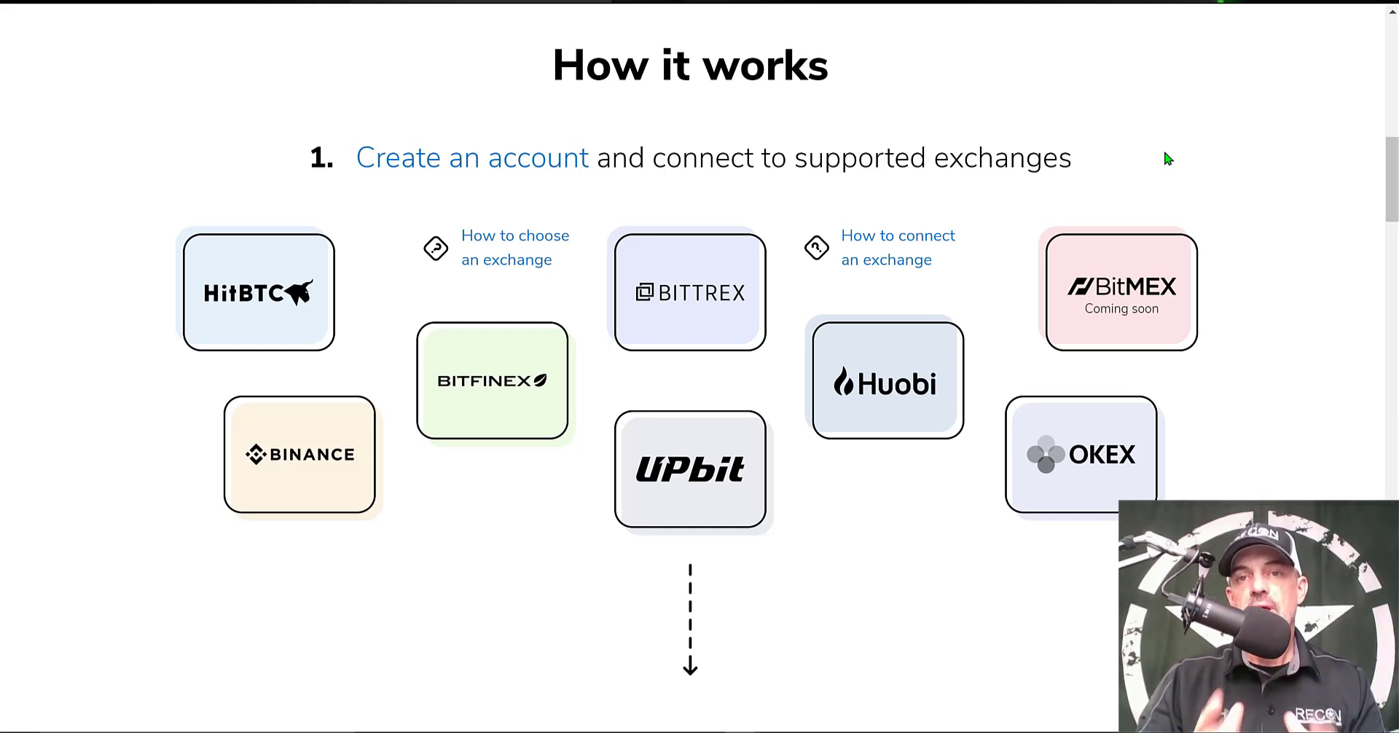
pyautogui.scroll(-10, 1341, 198)
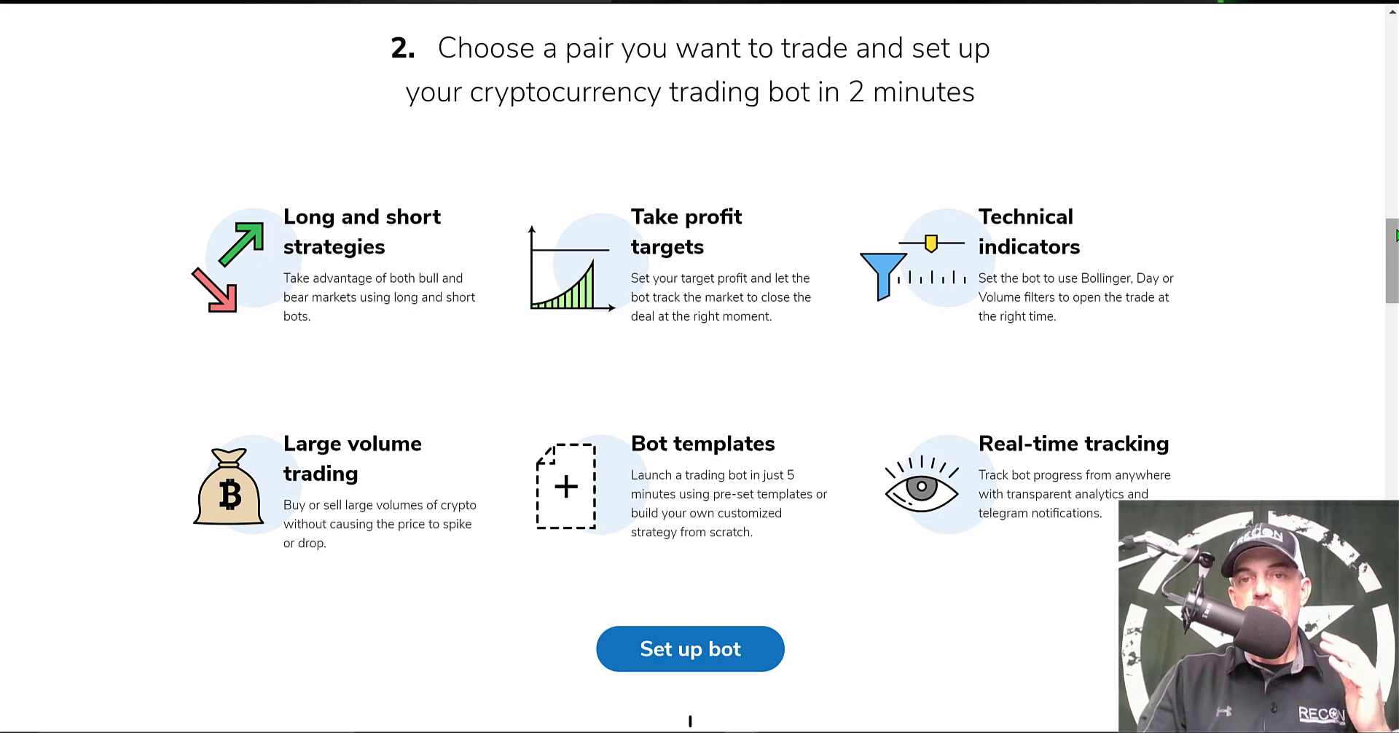
pyautogui.moveTo(1393, 248); pyautogui.dragTo(1393, 387)
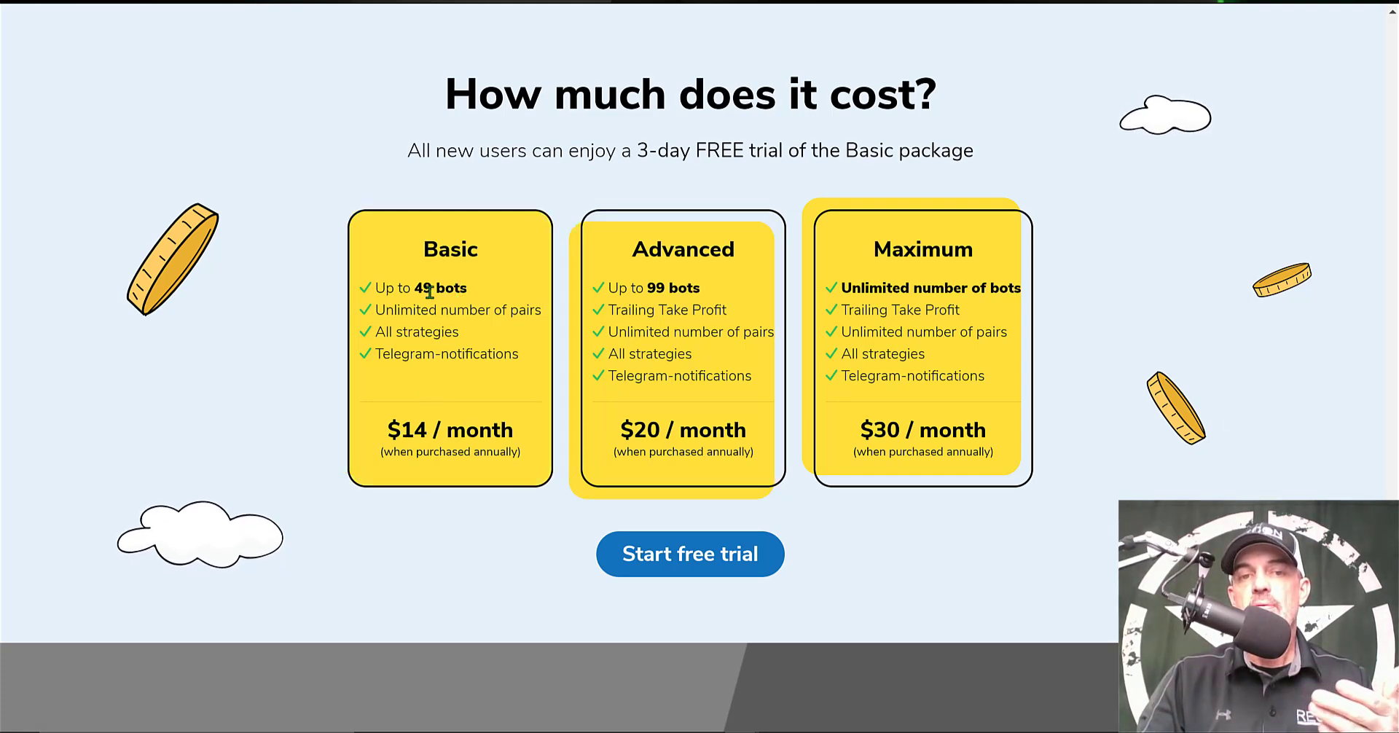
pyautogui.moveTo(414, 288); pyautogui.dragTo(462, 290)
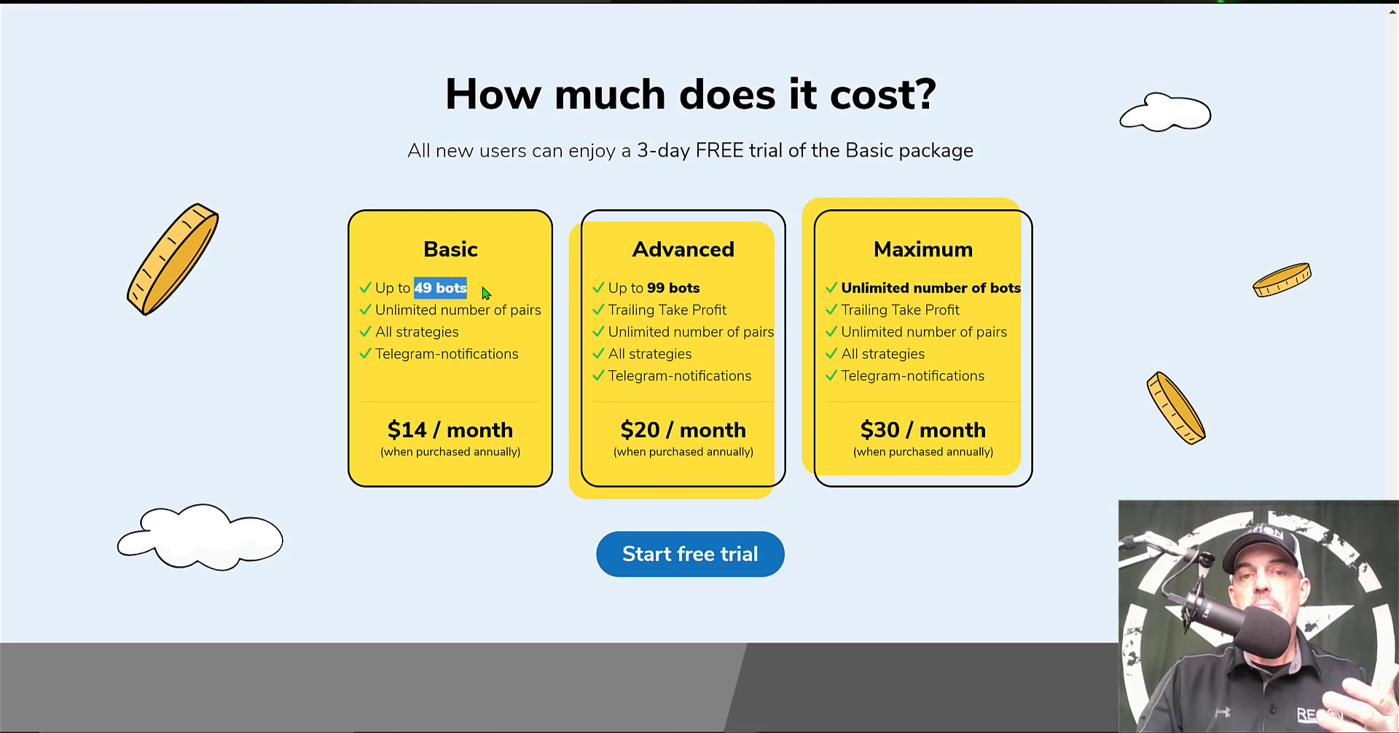
pyautogui.click(470, 293)
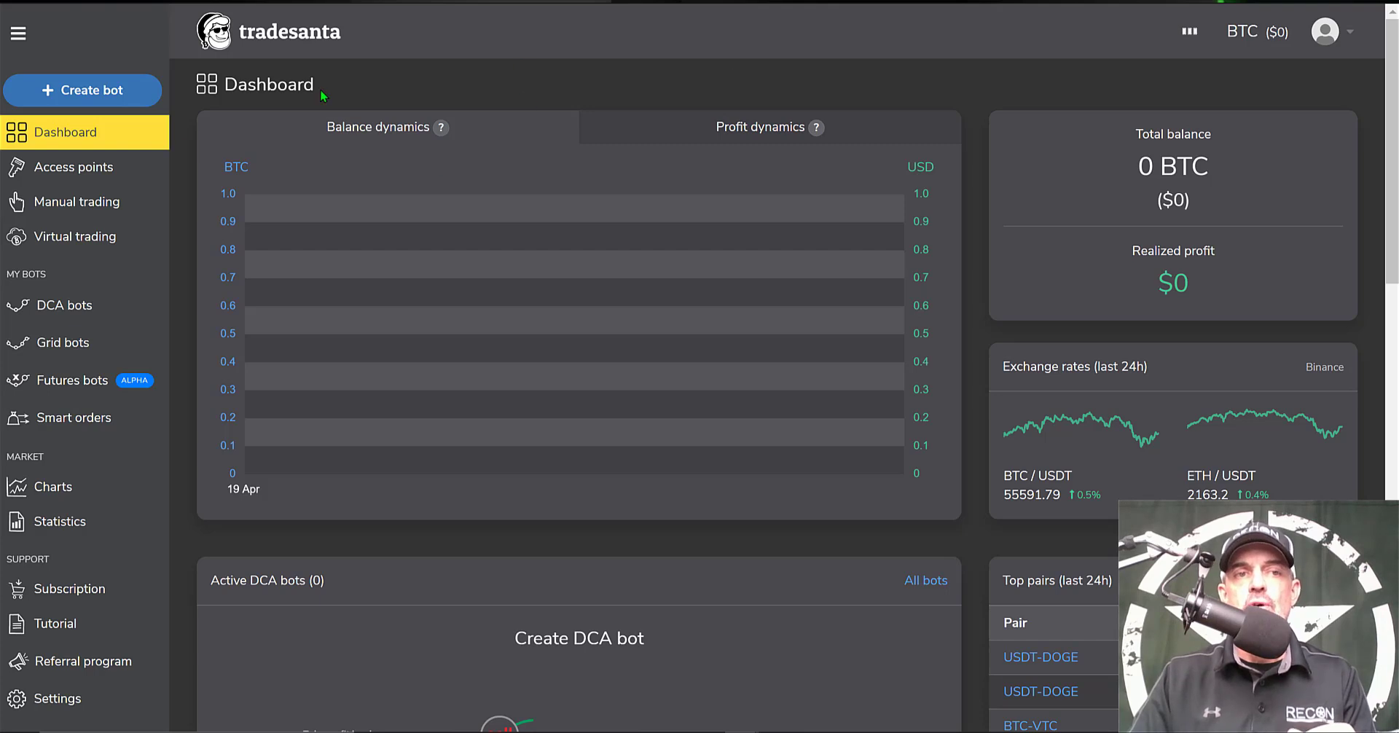
# Go to Access points and begin adding a new exchange access point
pyautogui.click(80, 174)
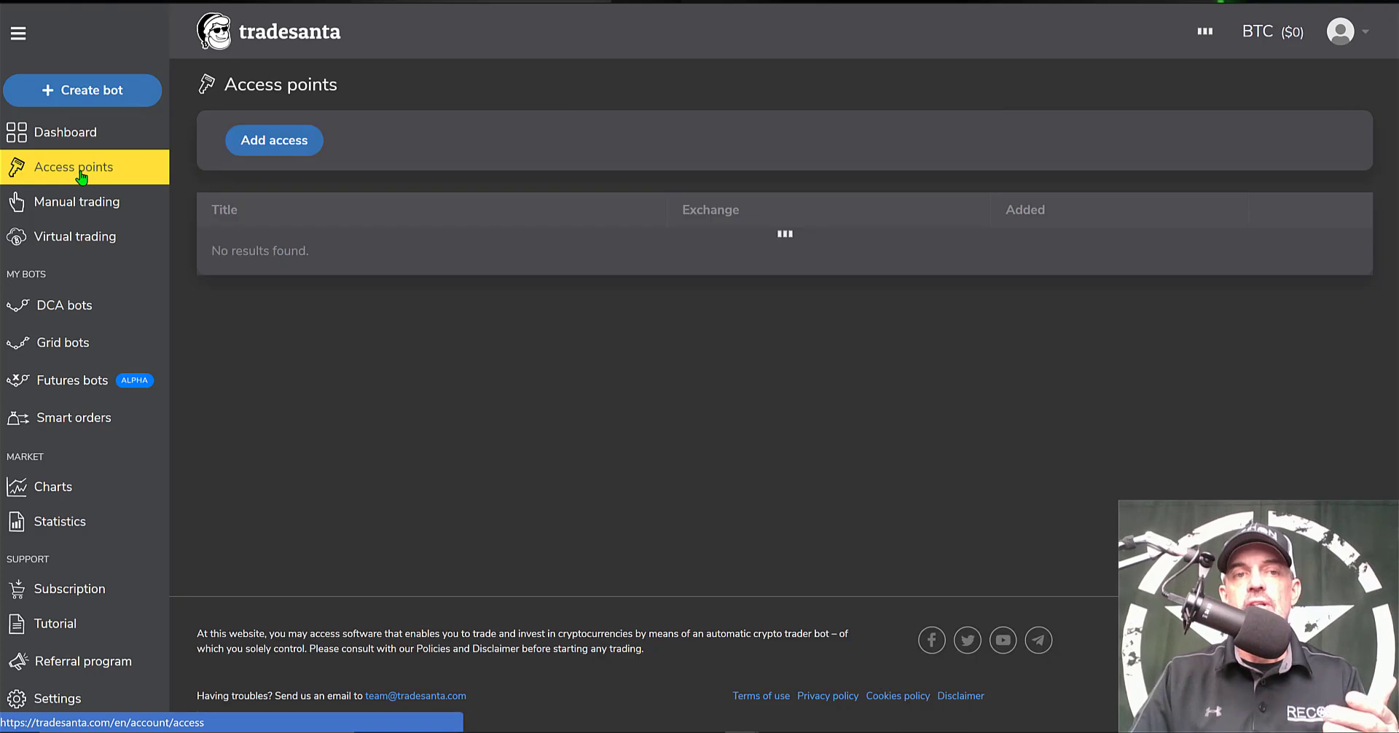
pyautogui.click(280, 140)
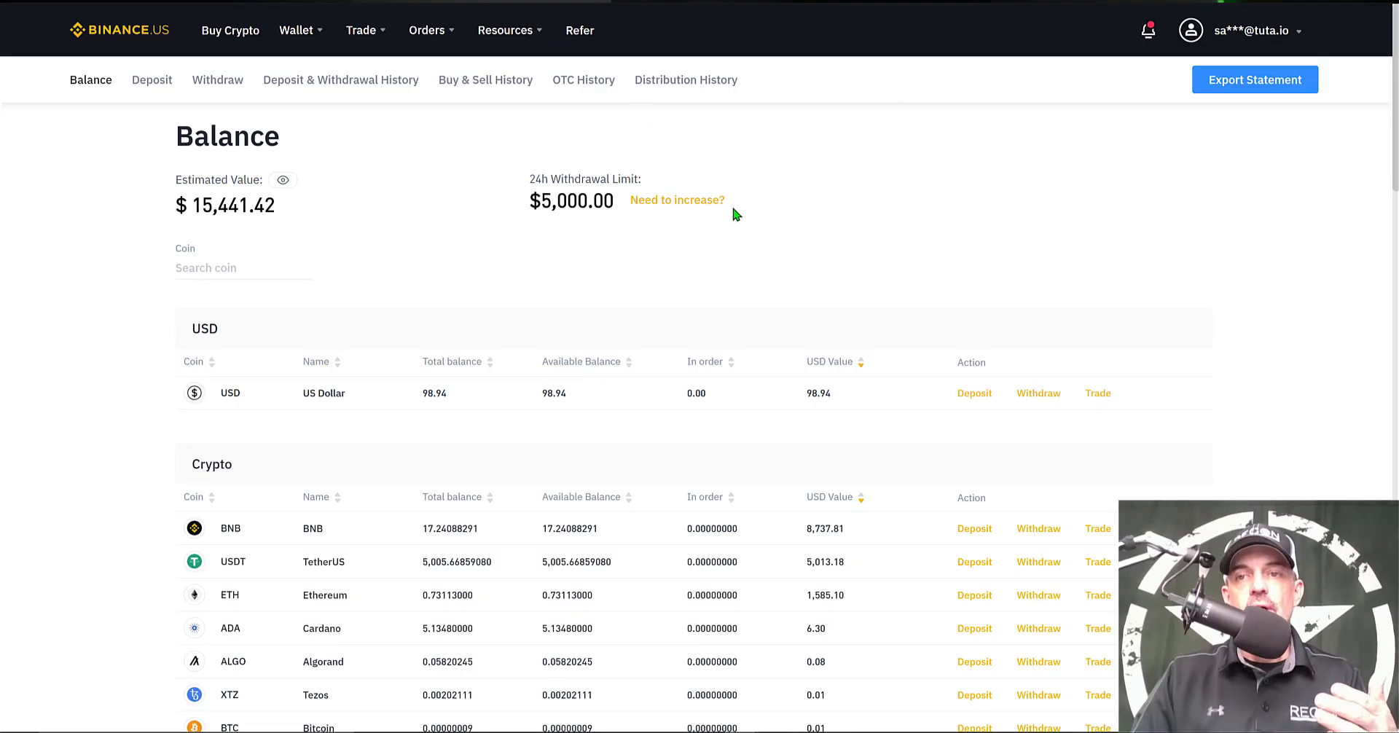
# In Binance.US API Management, create an API key labelled TEST and copy the key
pyautogui.moveTo(1189, 33)
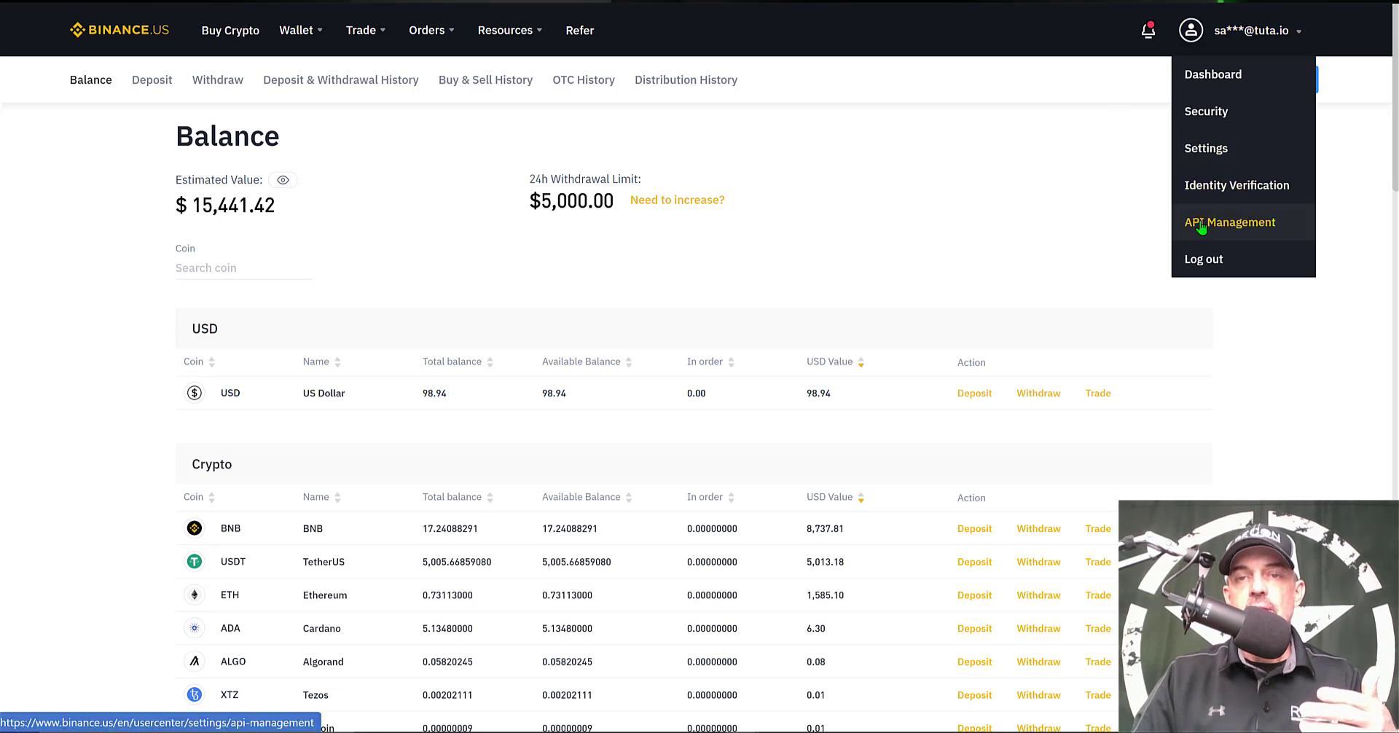
pyautogui.click(1201, 228)
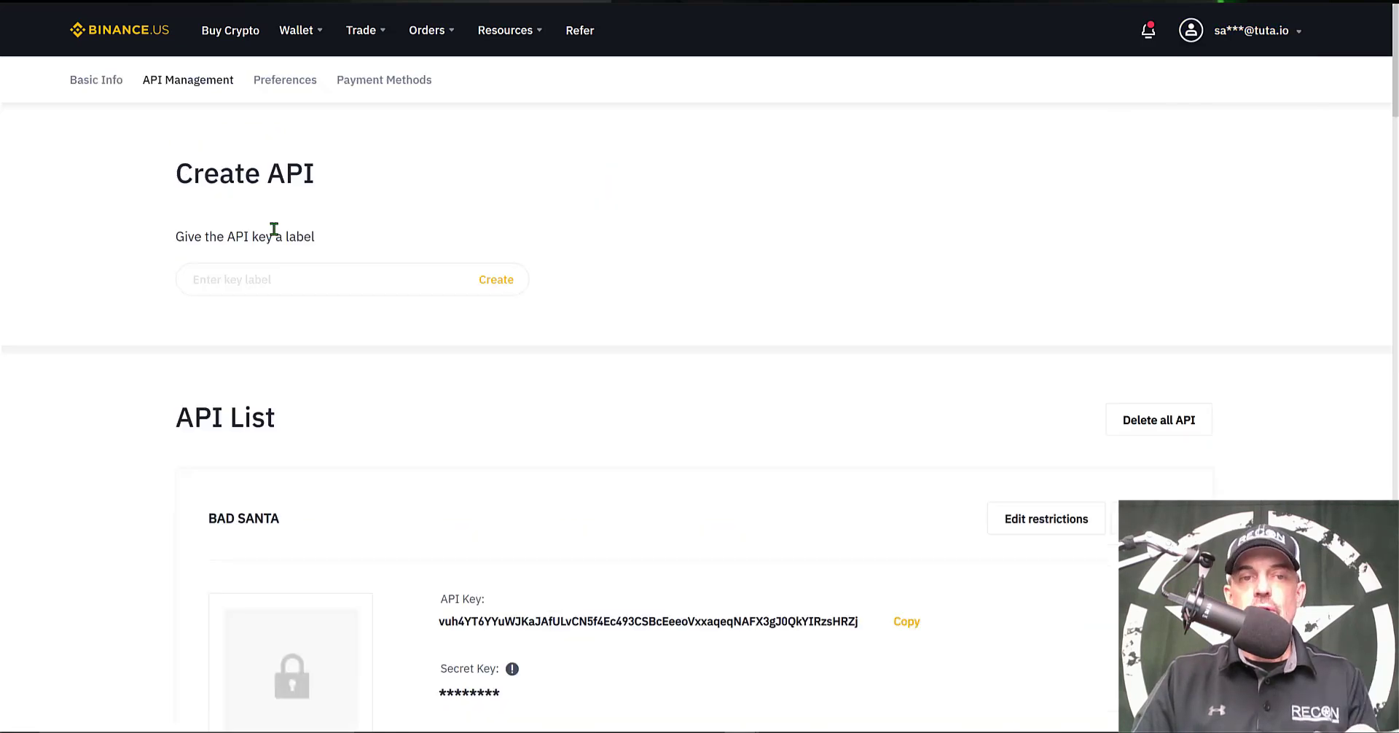
pyautogui.click(356, 280)
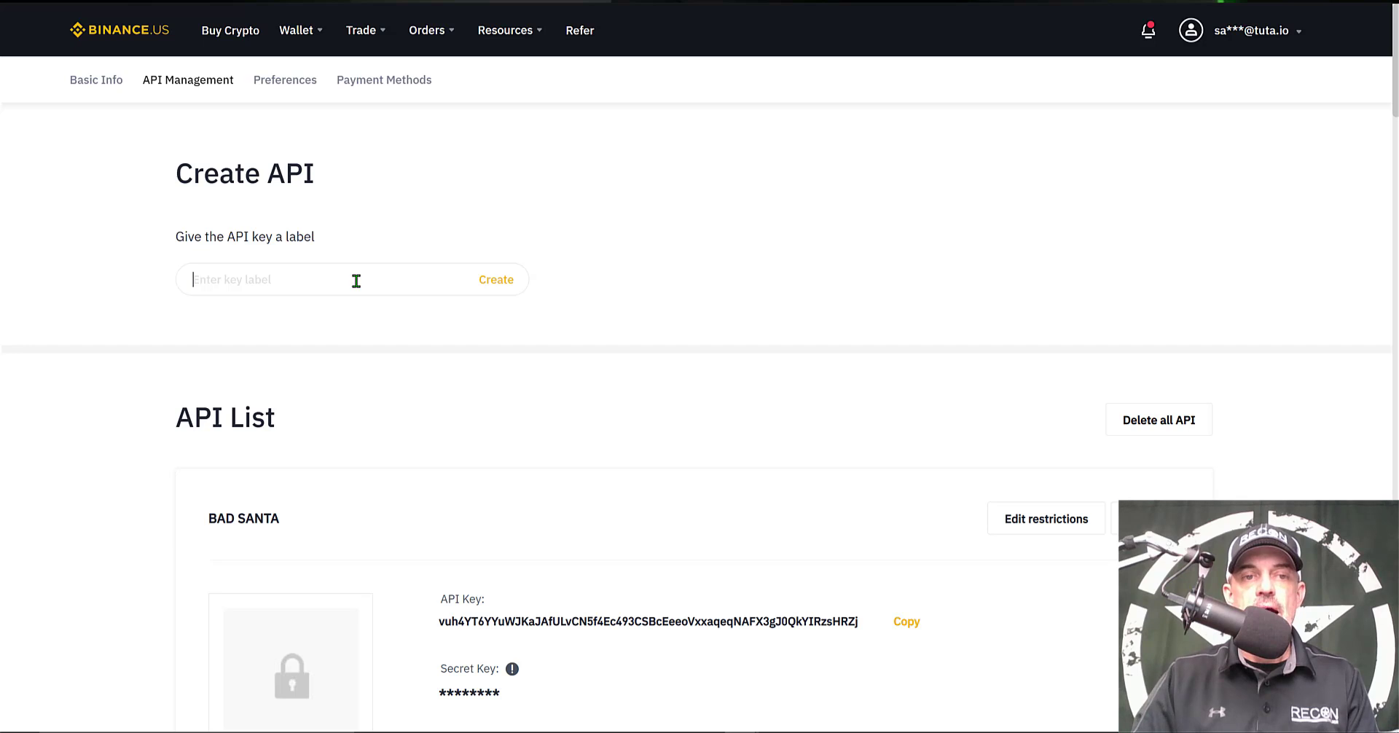
pyautogui.write('TEST')
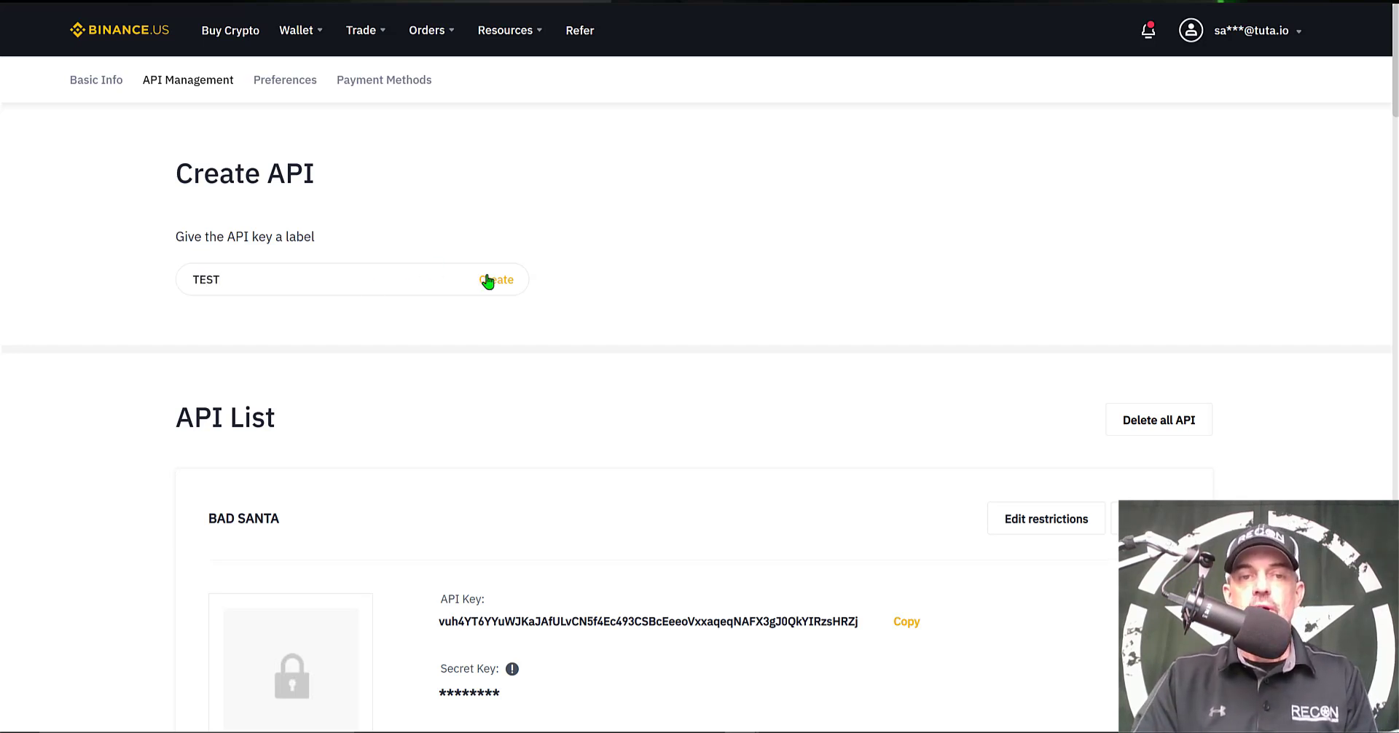
pyautogui.click(487, 279)
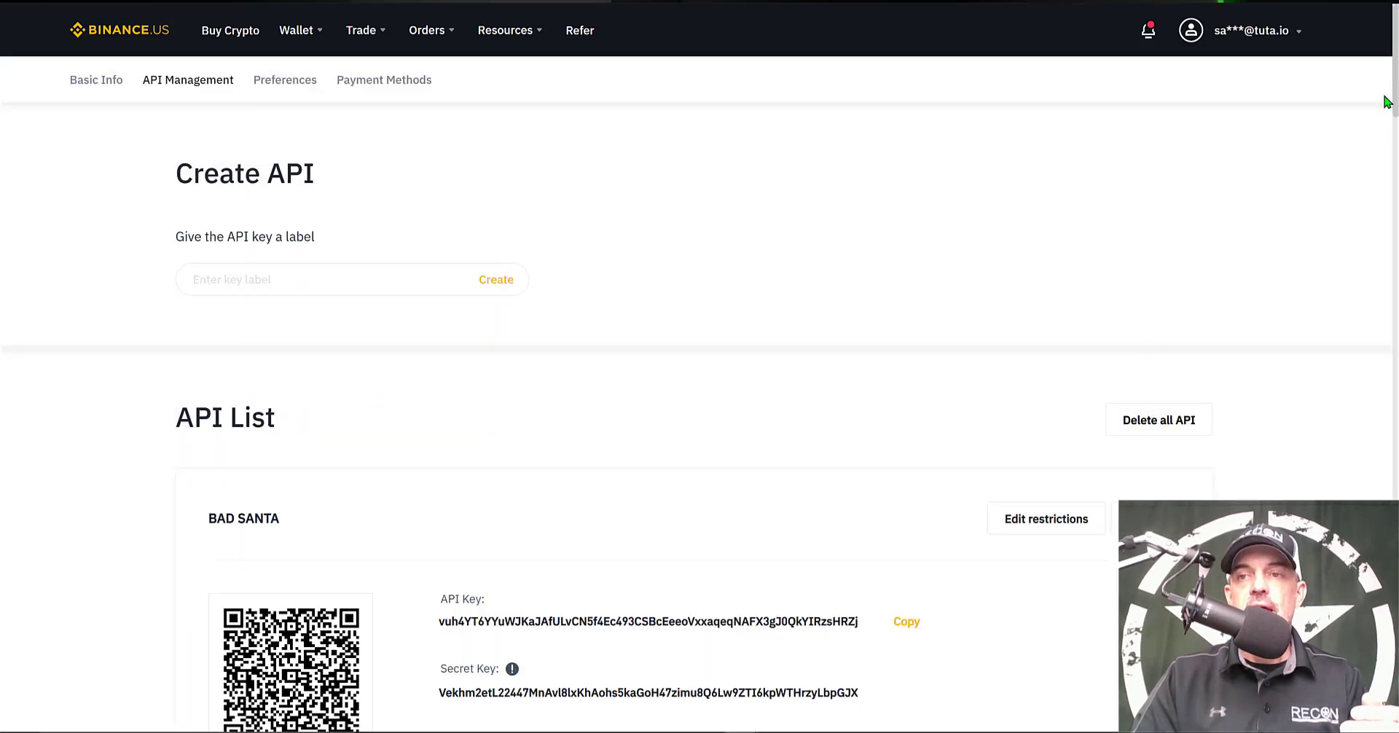
pyautogui.scroll(-2, 1198, 219)
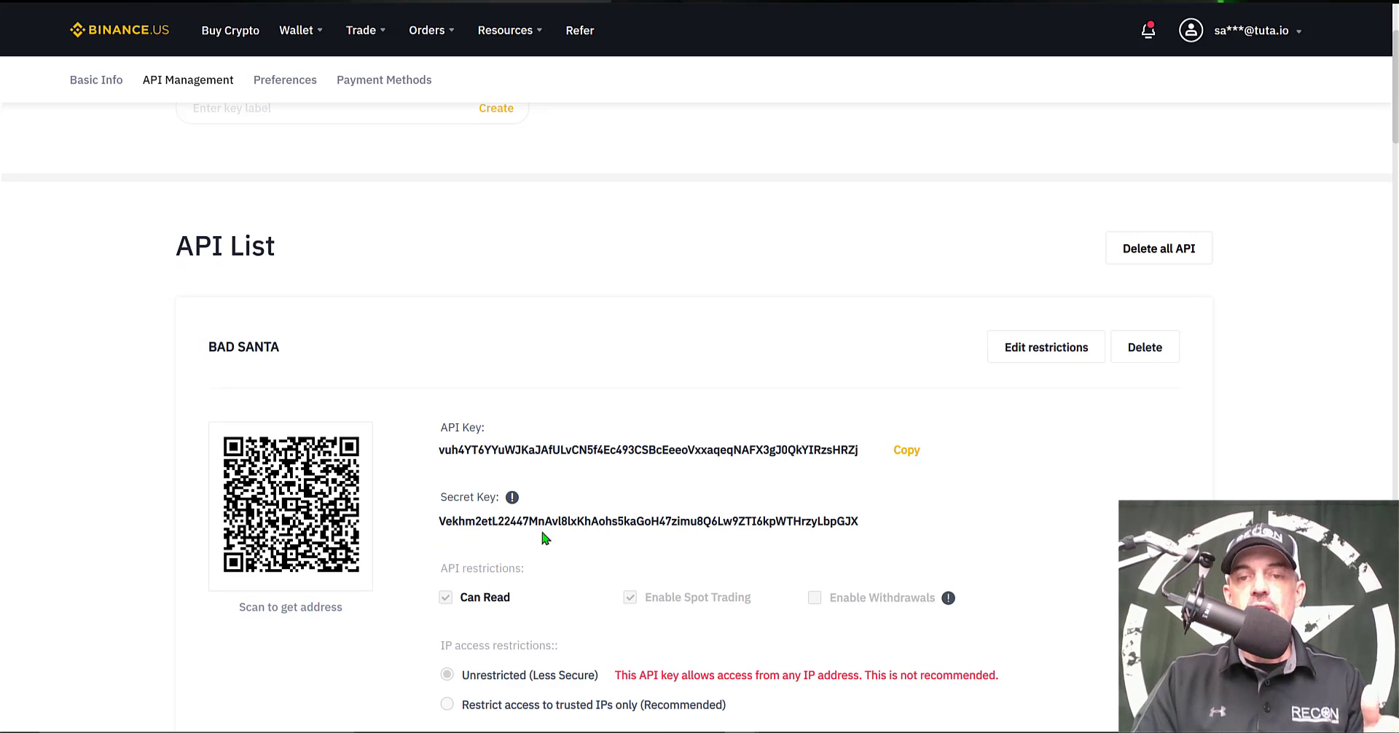
pyautogui.click(906, 451)
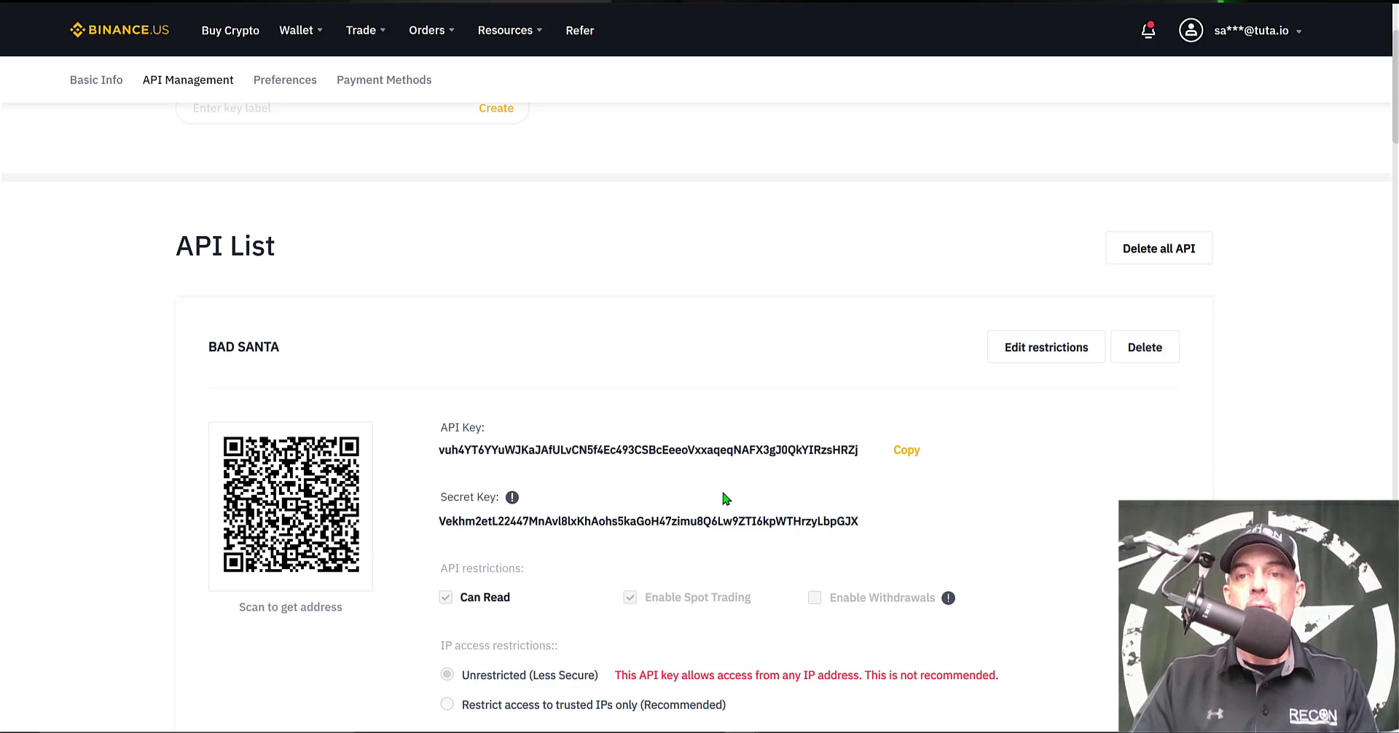
# Paste the copied Binance.US API key into TradeSanta's API key field
pyautogui.click(911, 450)
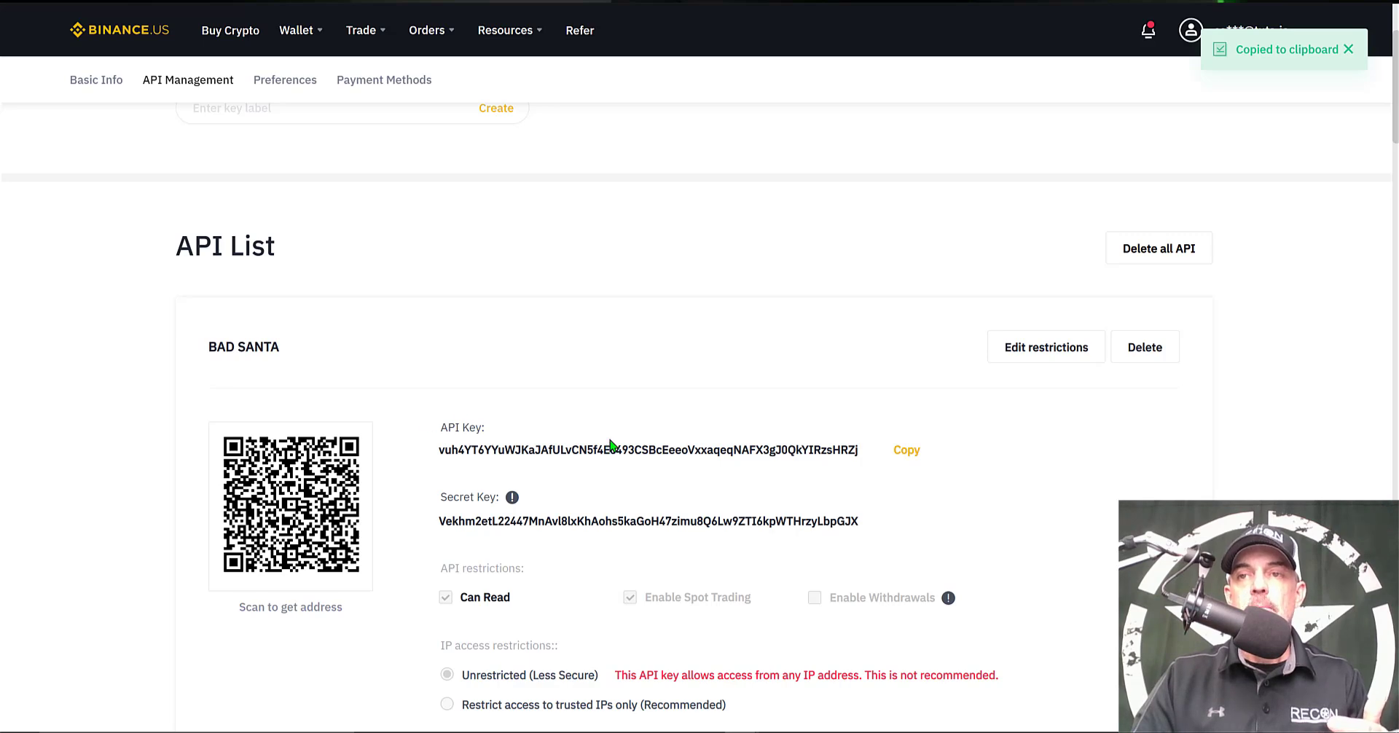
pyautogui.hotkey('alt', 'Tab')
pyautogui.click(370, 346)
pyautogui.rightClick(370, 346)
pyautogui.click(428, 487)
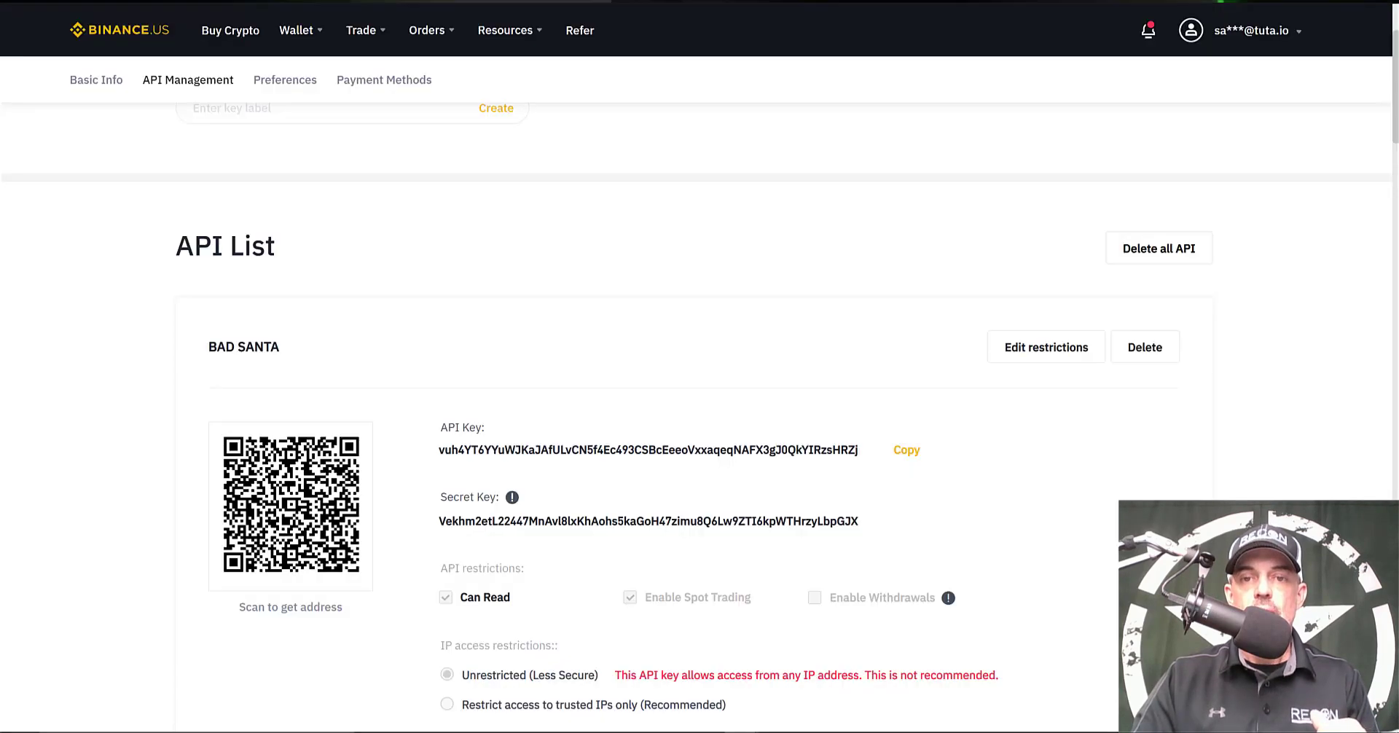
# Copy the Binance.US Secret Key and paste it into the API Secret field
pyautogui.moveTo(858, 520); pyautogui.dragTo(444, 520)
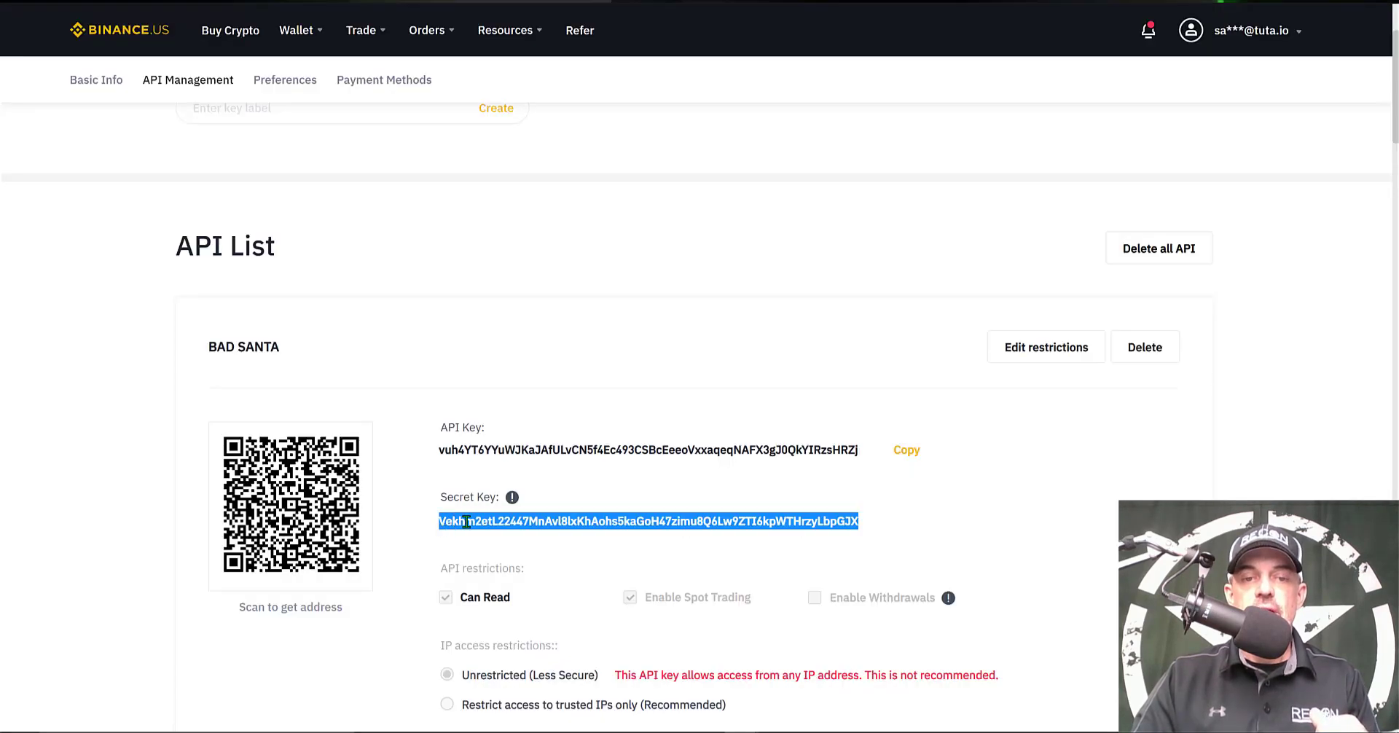
pyautogui.rightClick(466, 521)
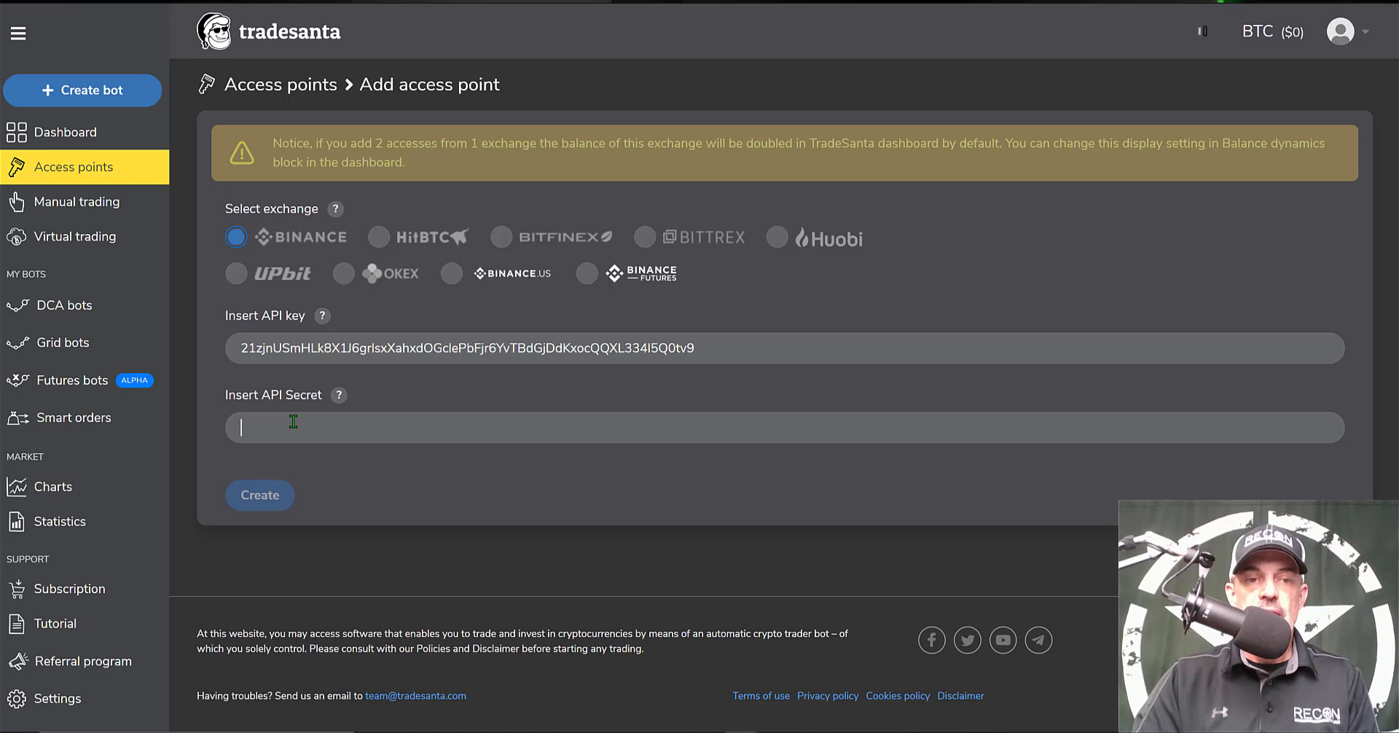
pyautogui.rightClick(293, 421)
pyautogui.click(350, 561)
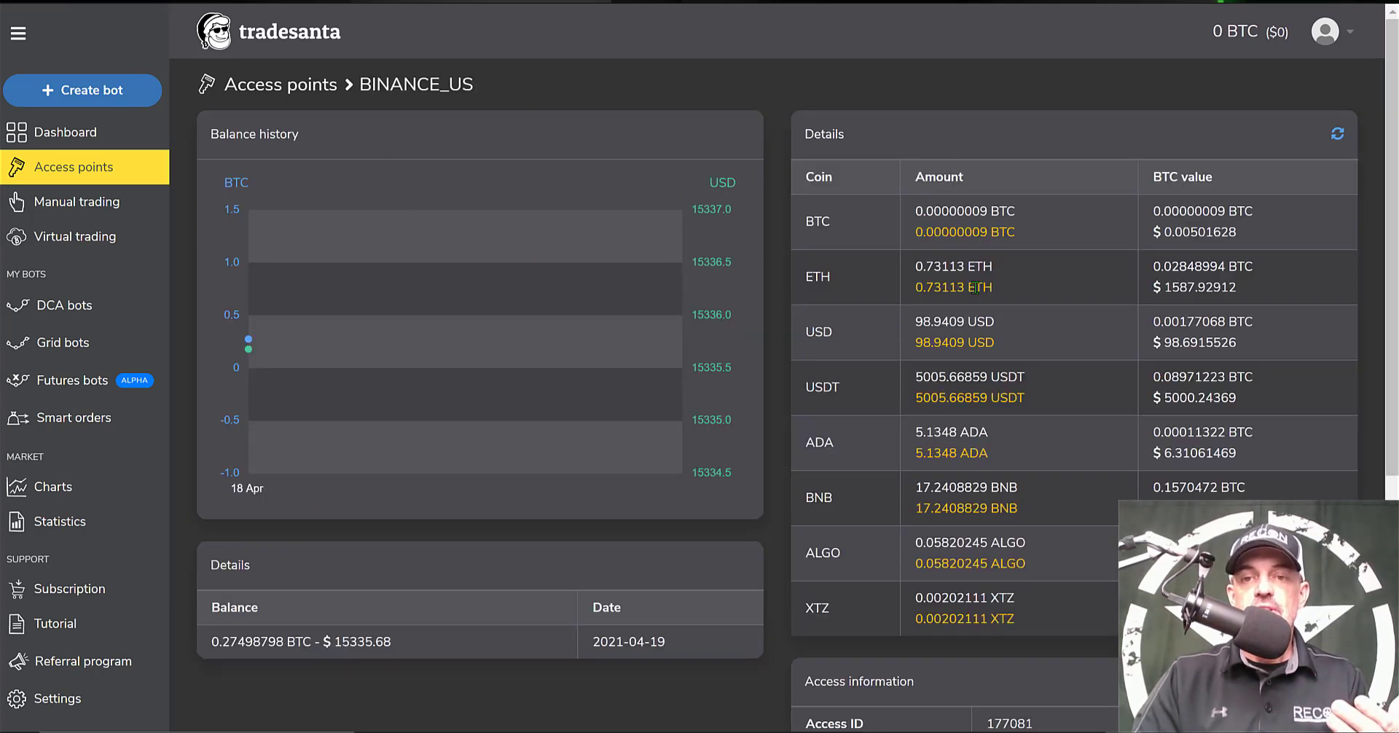
# Review the BINANCE_US access point name, balance history and coin Details table
pyautogui.moveTo(492, 90); pyautogui.dragTo(355, 88)
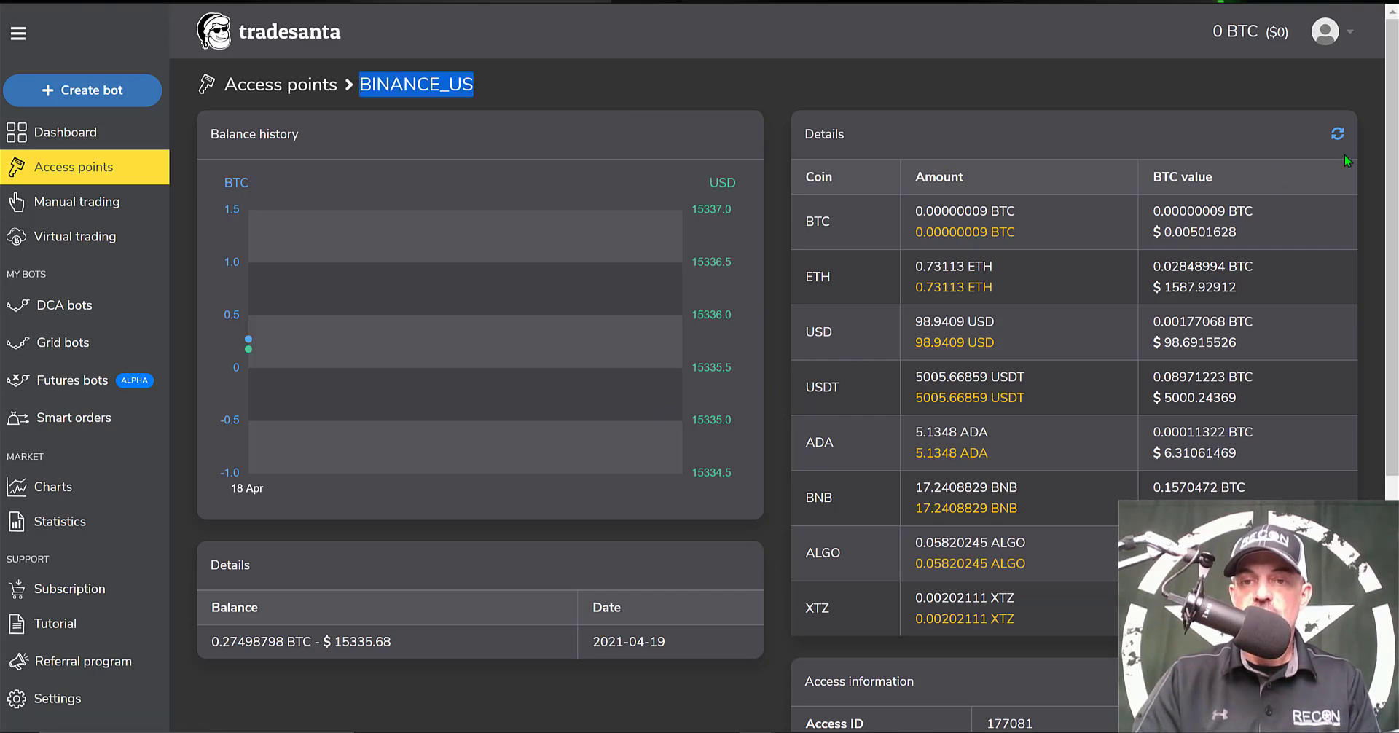
pyautogui.scroll(-4, 775, 233)
pyautogui.scroll(4, 775, 234)
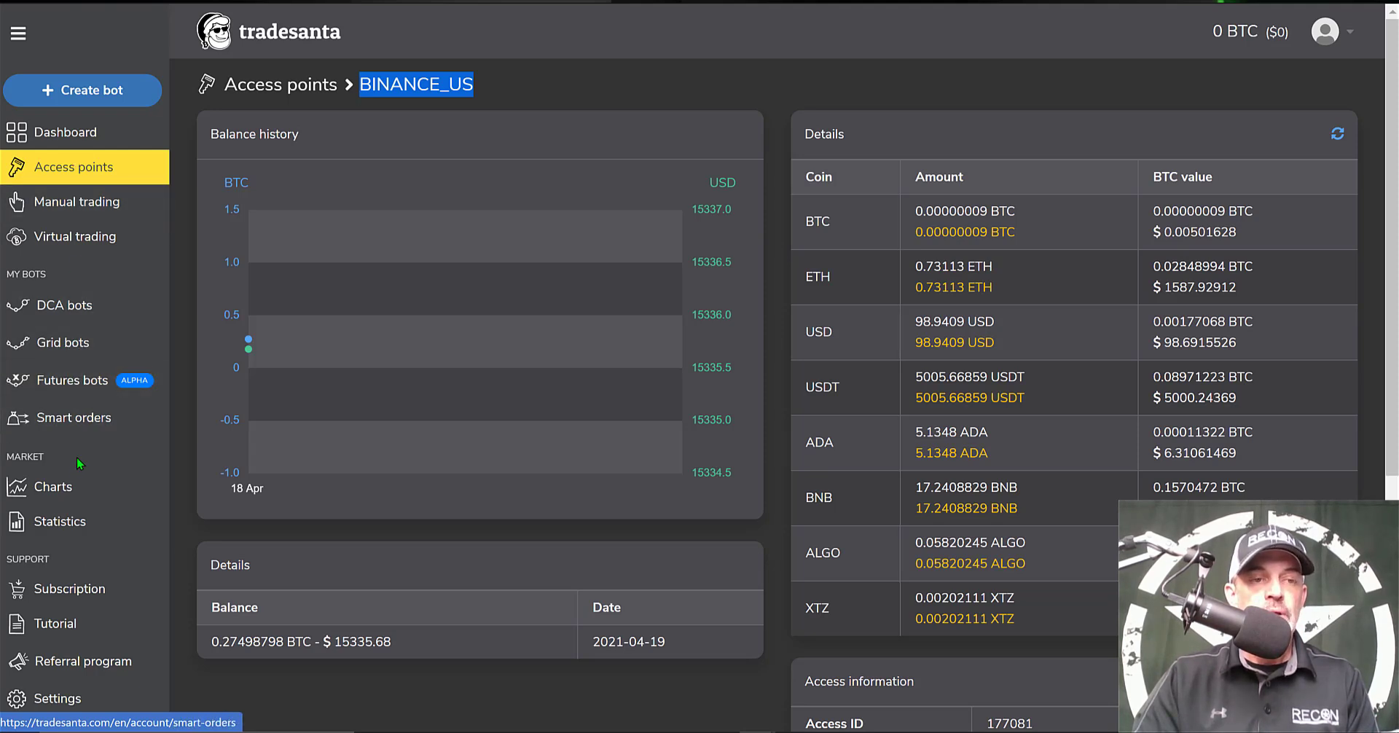
# Create a new grid bot and select BINANCE_US as its access point
pyautogui.click(64, 344)
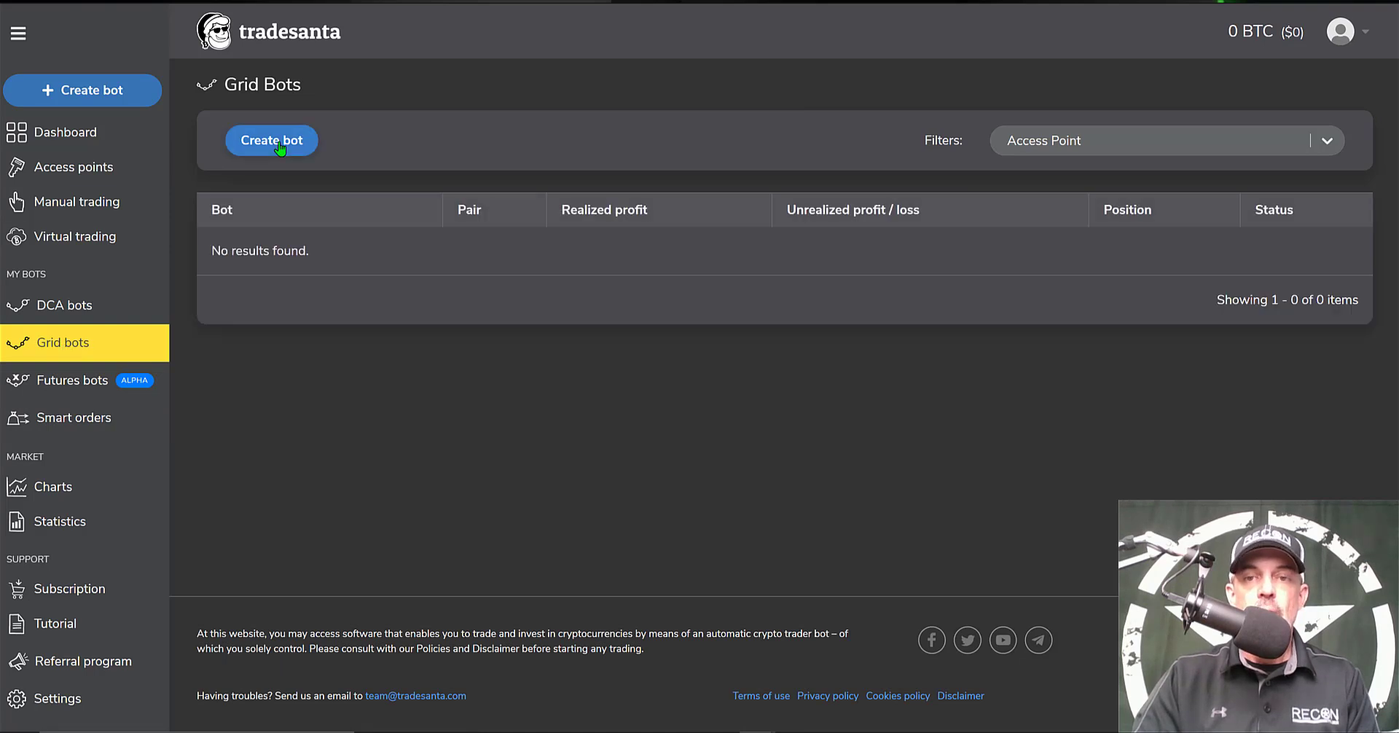
pyautogui.click(279, 145)
pyautogui.click(414, 169)
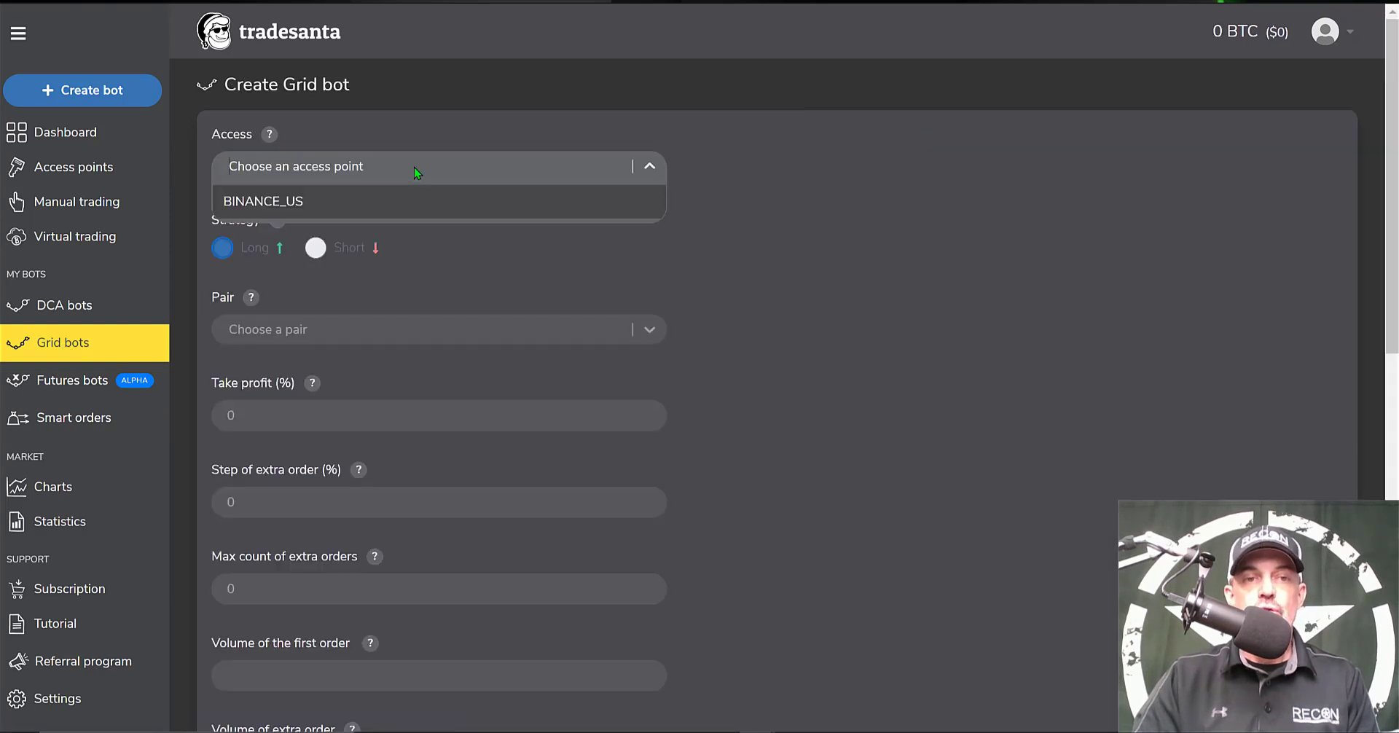
pyautogui.click(297, 203)
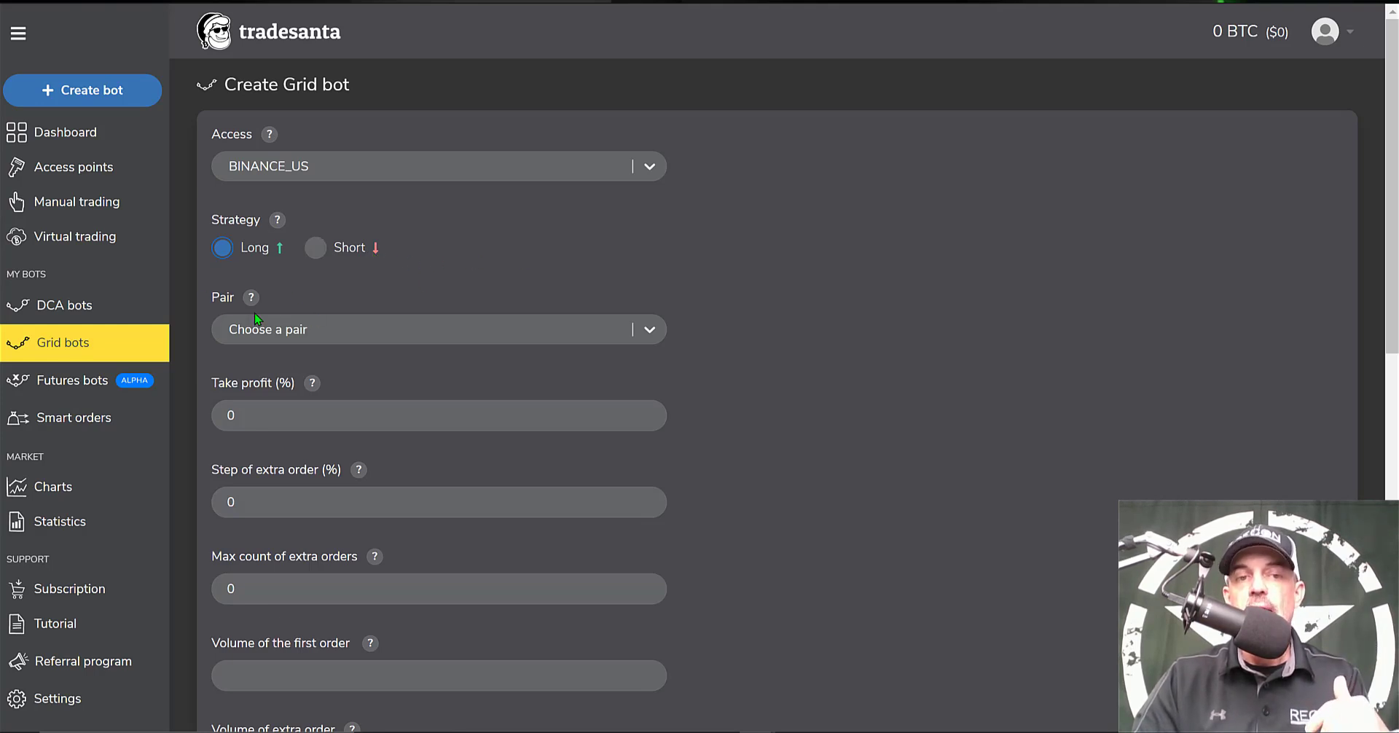
# Choose BTC-USDT as the trading pair and note its 24h volatility
pyautogui.click(541, 329)
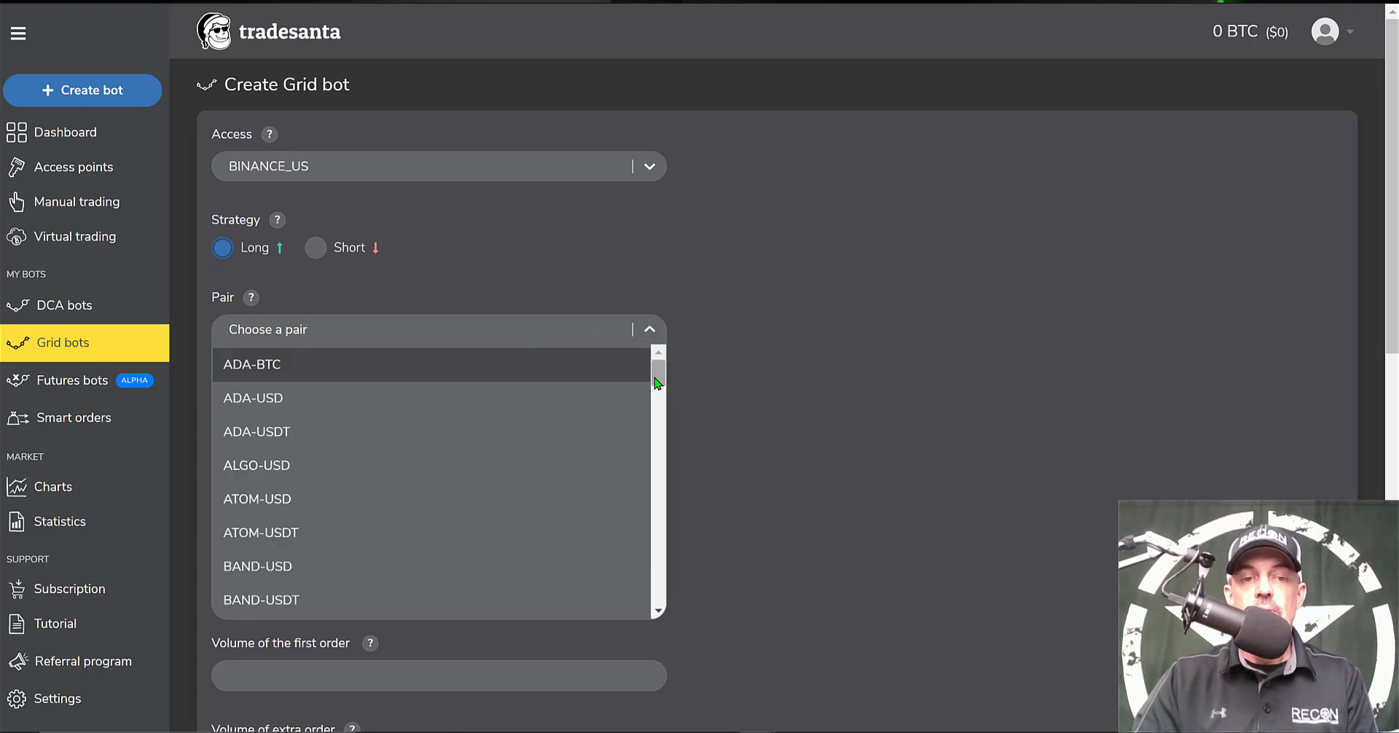
pyautogui.moveTo(658, 389); pyautogui.dragTo(658, 418)
pyautogui.click(255, 576)
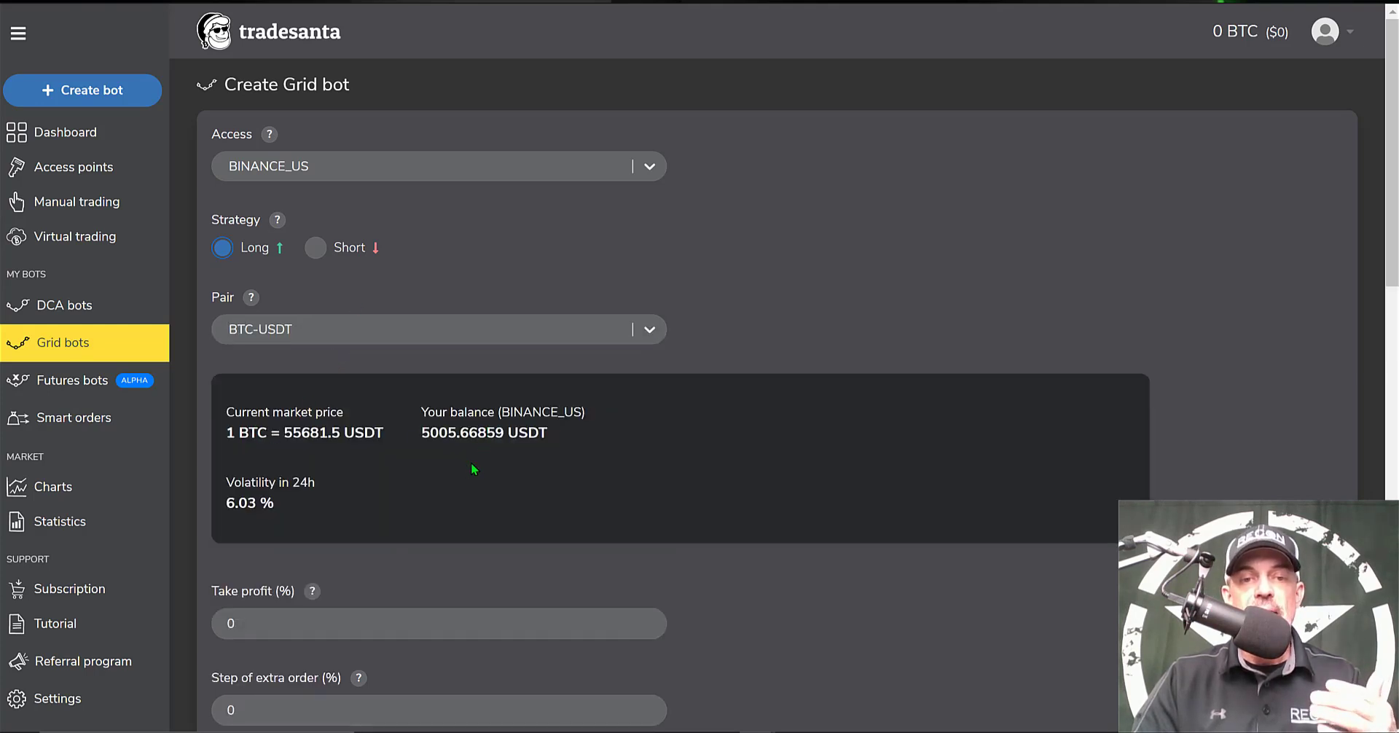
pyautogui.moveTo(226, 483); pyautogui.dragTo(348, 479)
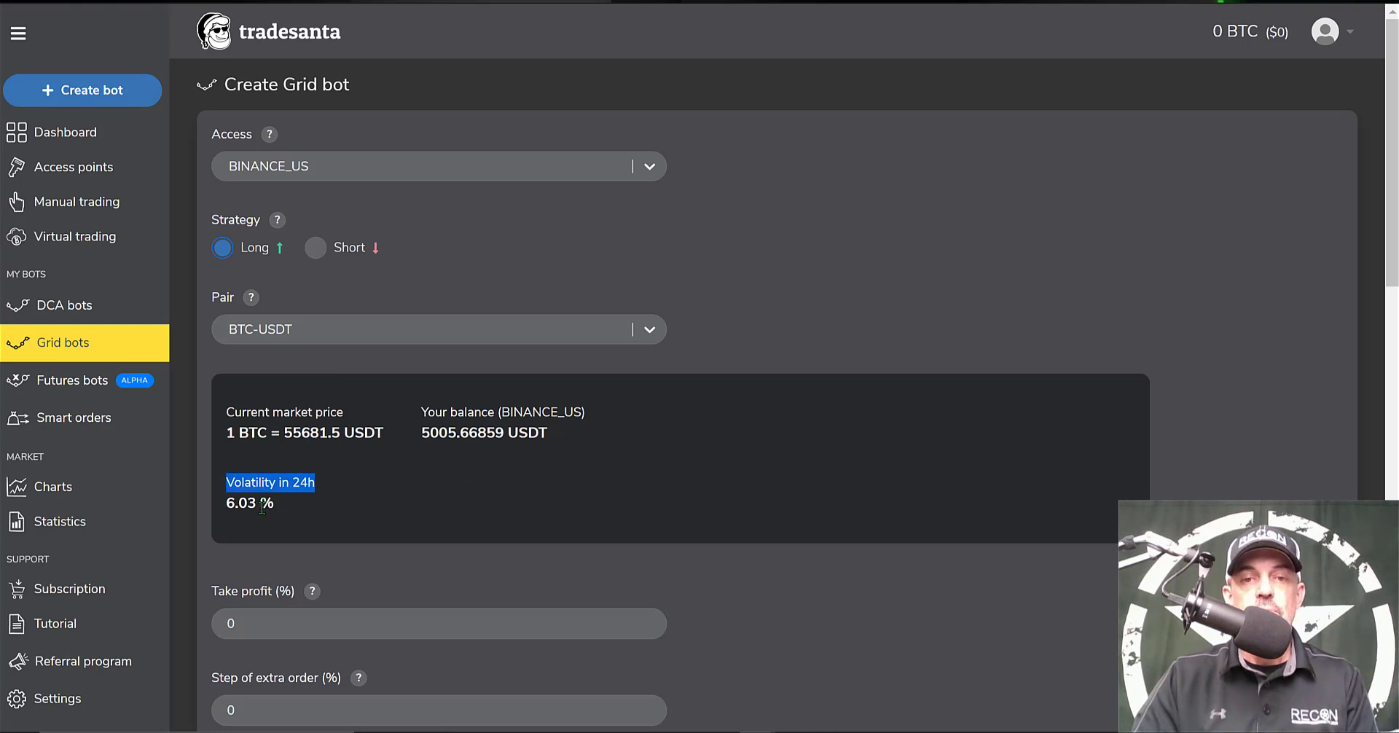
# Briefly switch the pair to VET-USDT, then return to BTC-USDT
pyautogui.click(657, 341)
pyautogui.moveTo(658, 378); pyautogui.dragTo(653, 604)
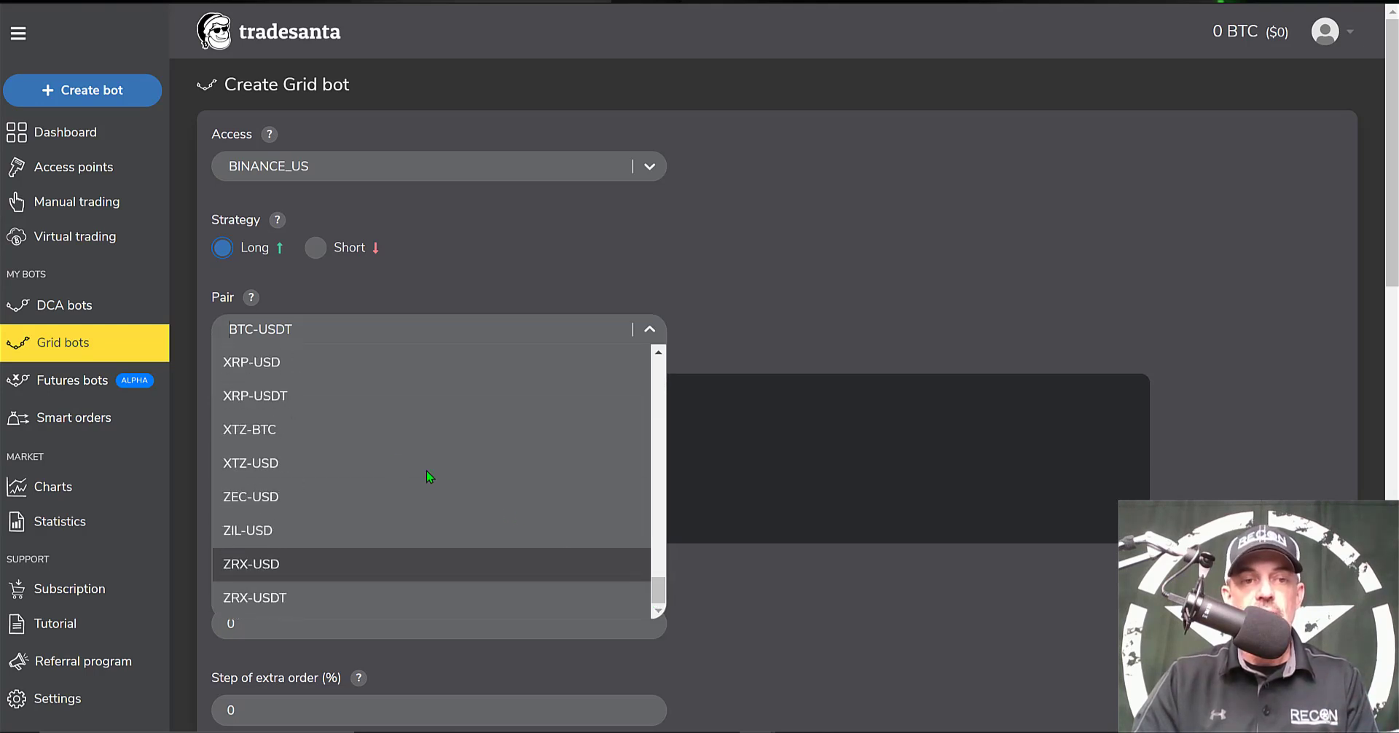
pyautogui.scroll(4, 294, 391)
pyautogui.click(294, 394)
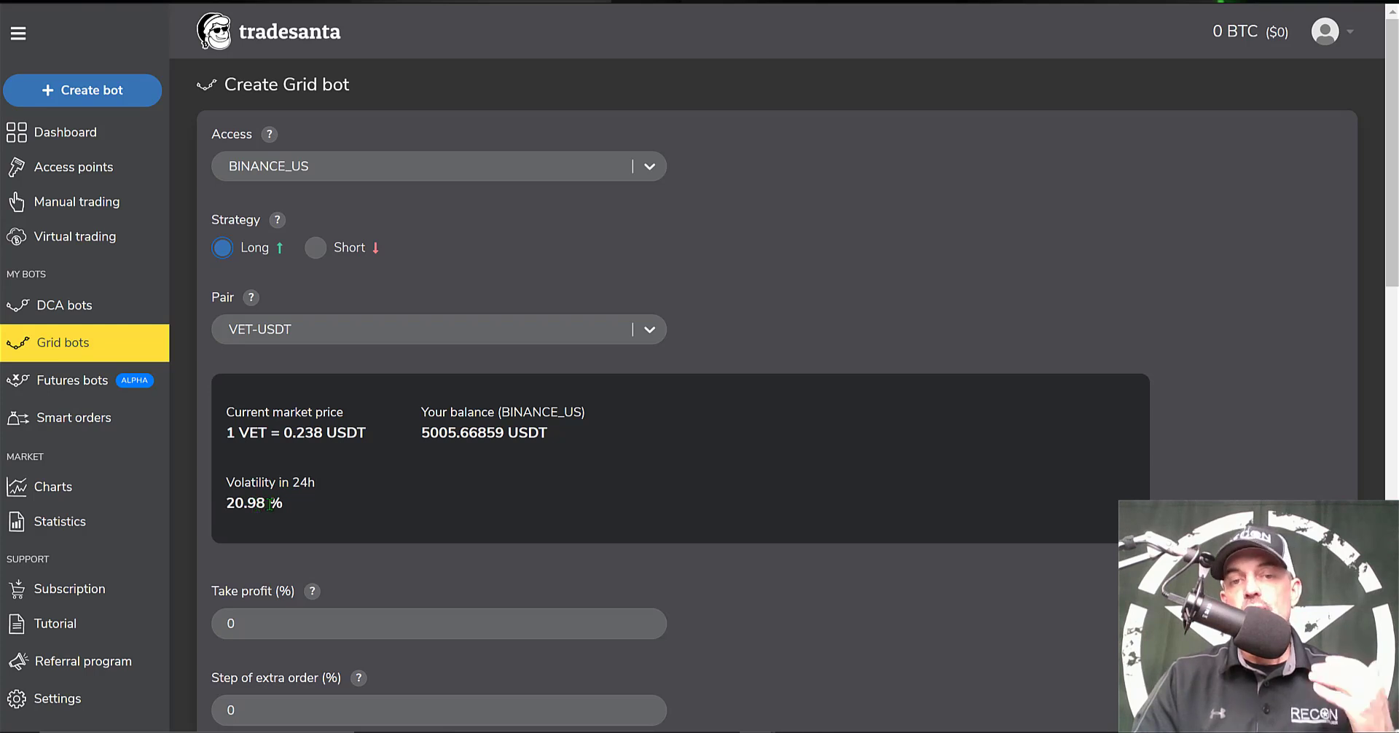
pyautogui.click(641, 334)
pyautogui.moveTo(655, 551); pyautogui.dragTo(658, 403)
pyautogui.click(256, 572)
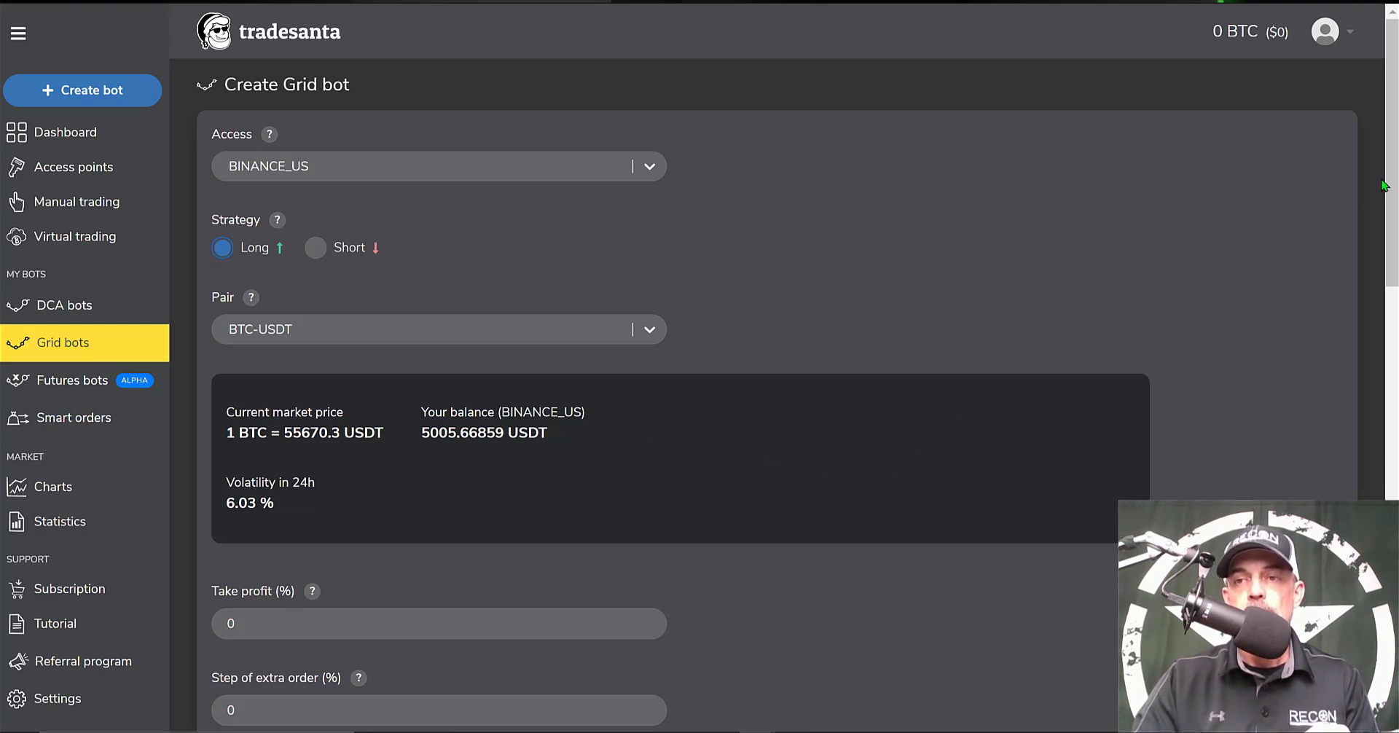
# Set the extra-order step to 0.70% and select the max extra-order count for replacement
pyautogui.scroll(-4, 1113, 241)
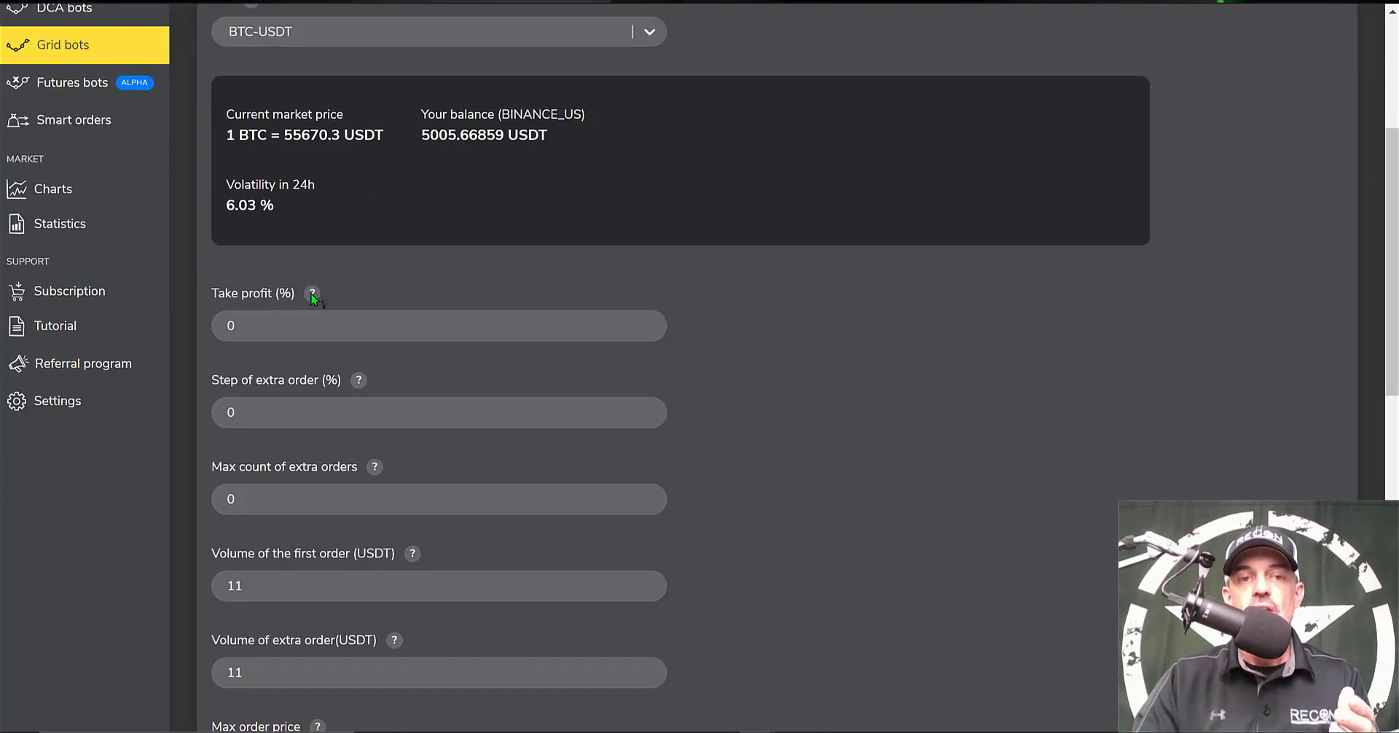
pyautogui.moveTo(313, 298)
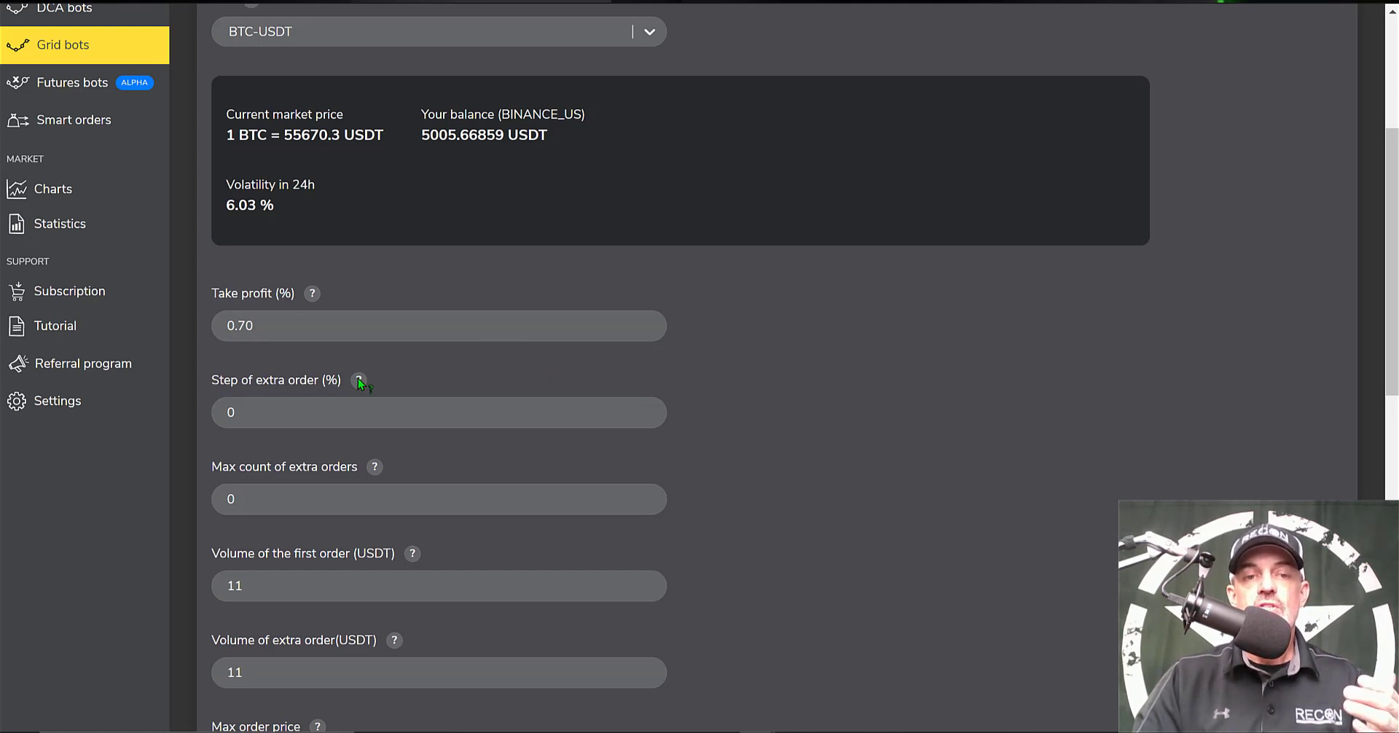
pyautogui.moveTo(359, 381)
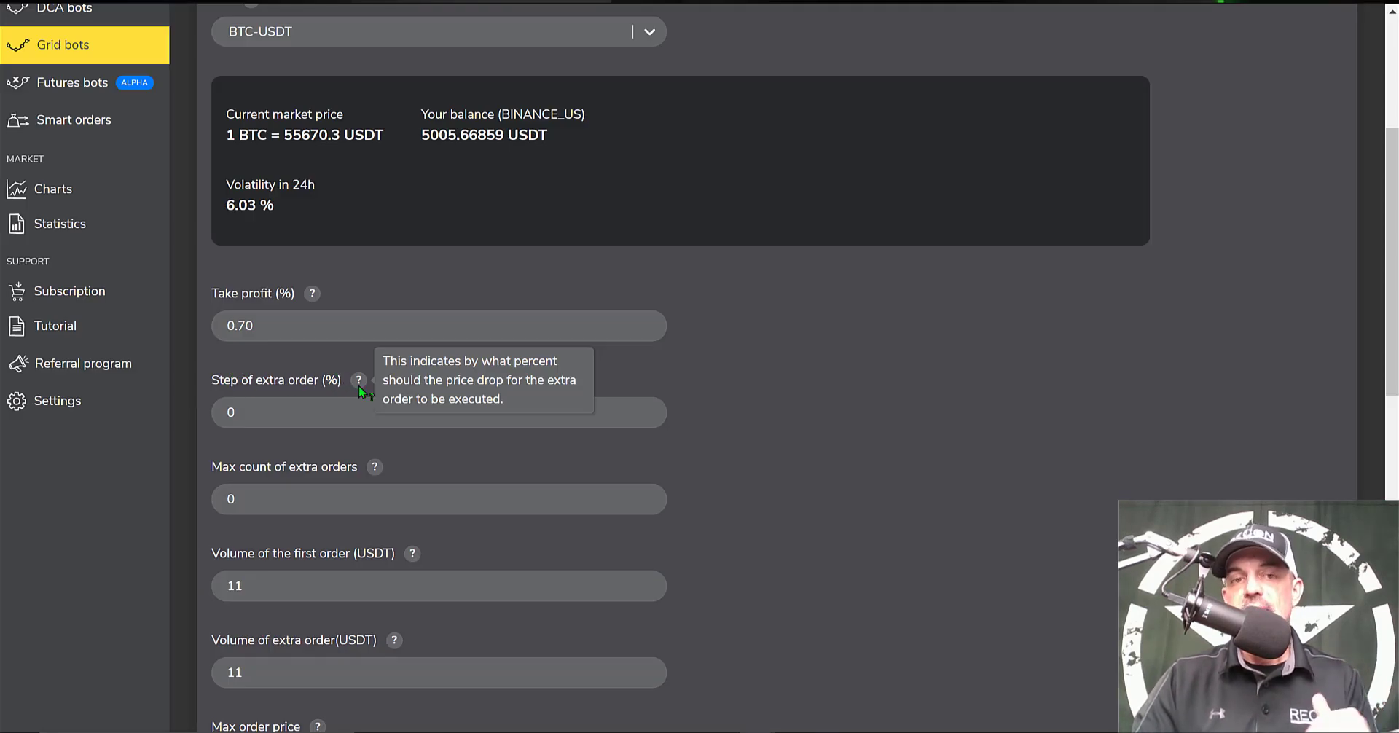
pyautogui.click(274, 411)
pyautogui.write('.')
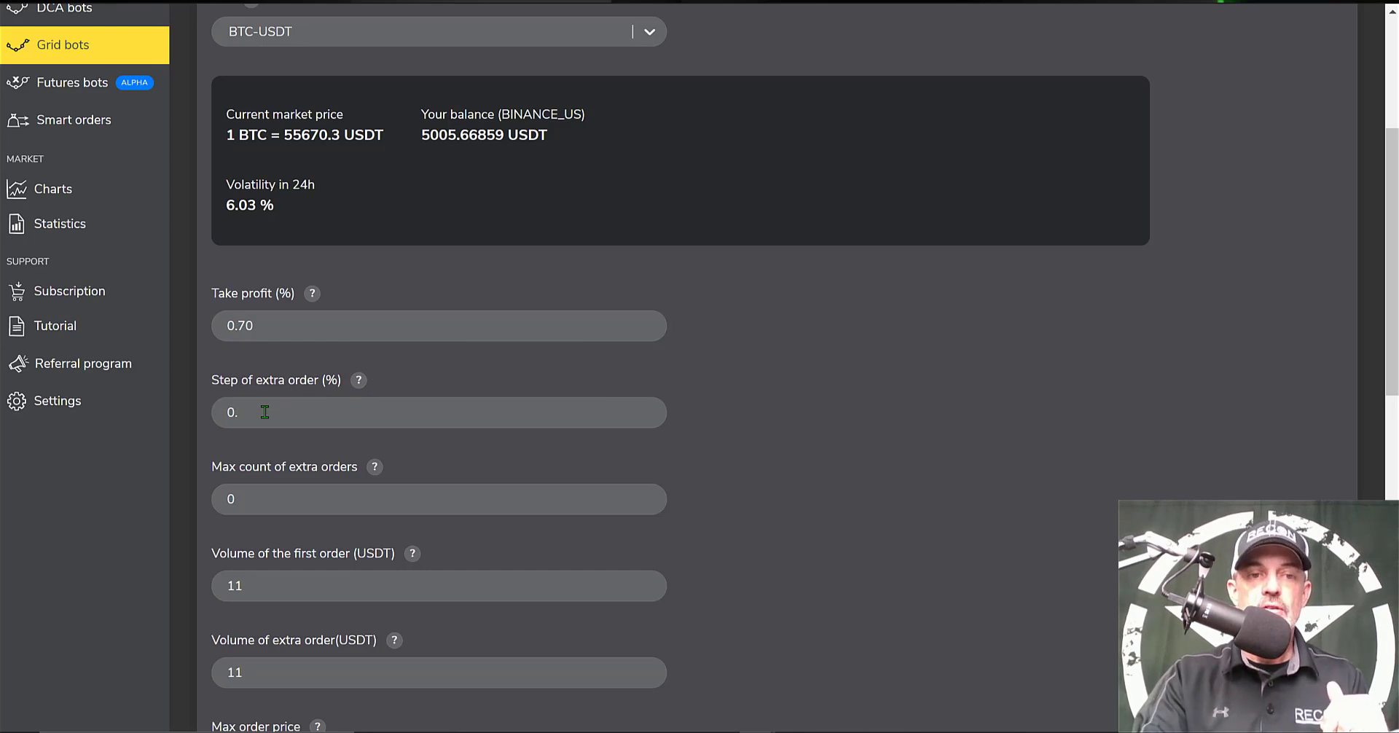
pyautogui.write('70')
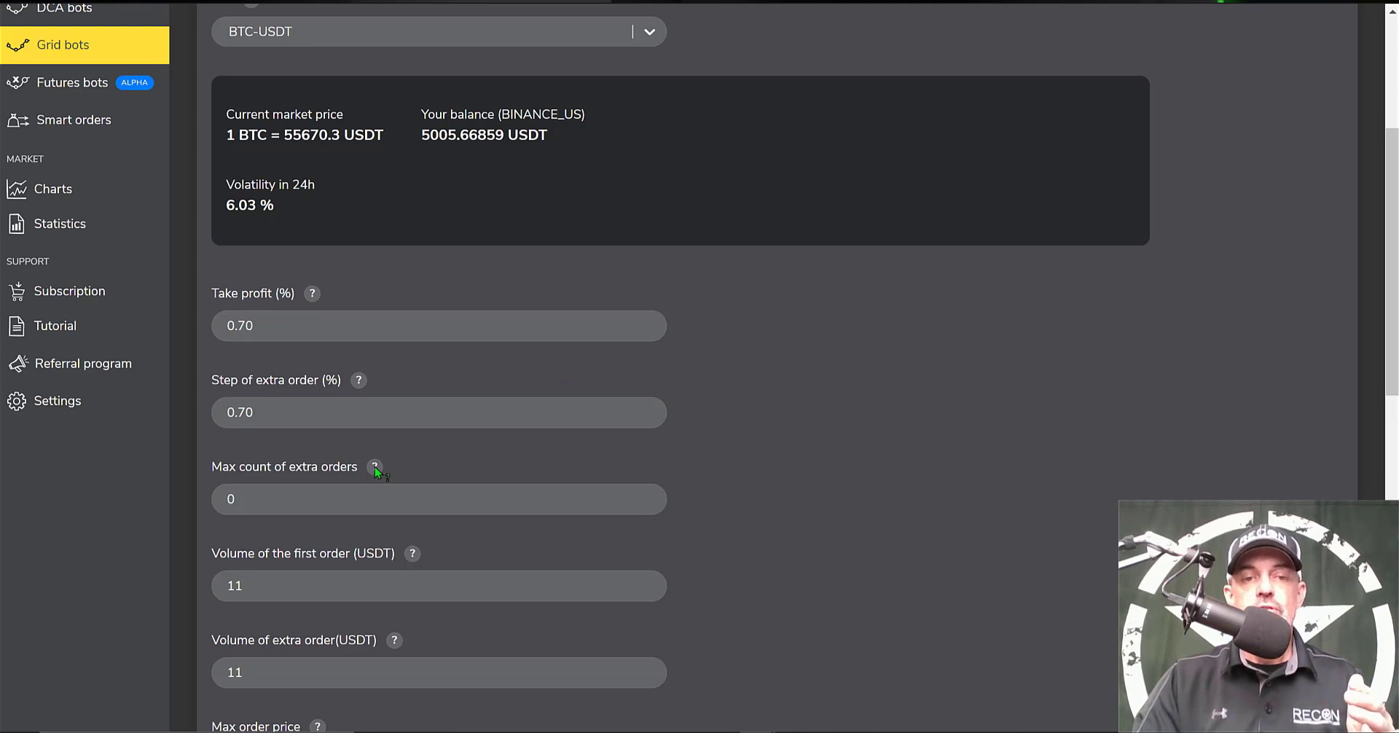
pyautogui.moveTo(375, 469)
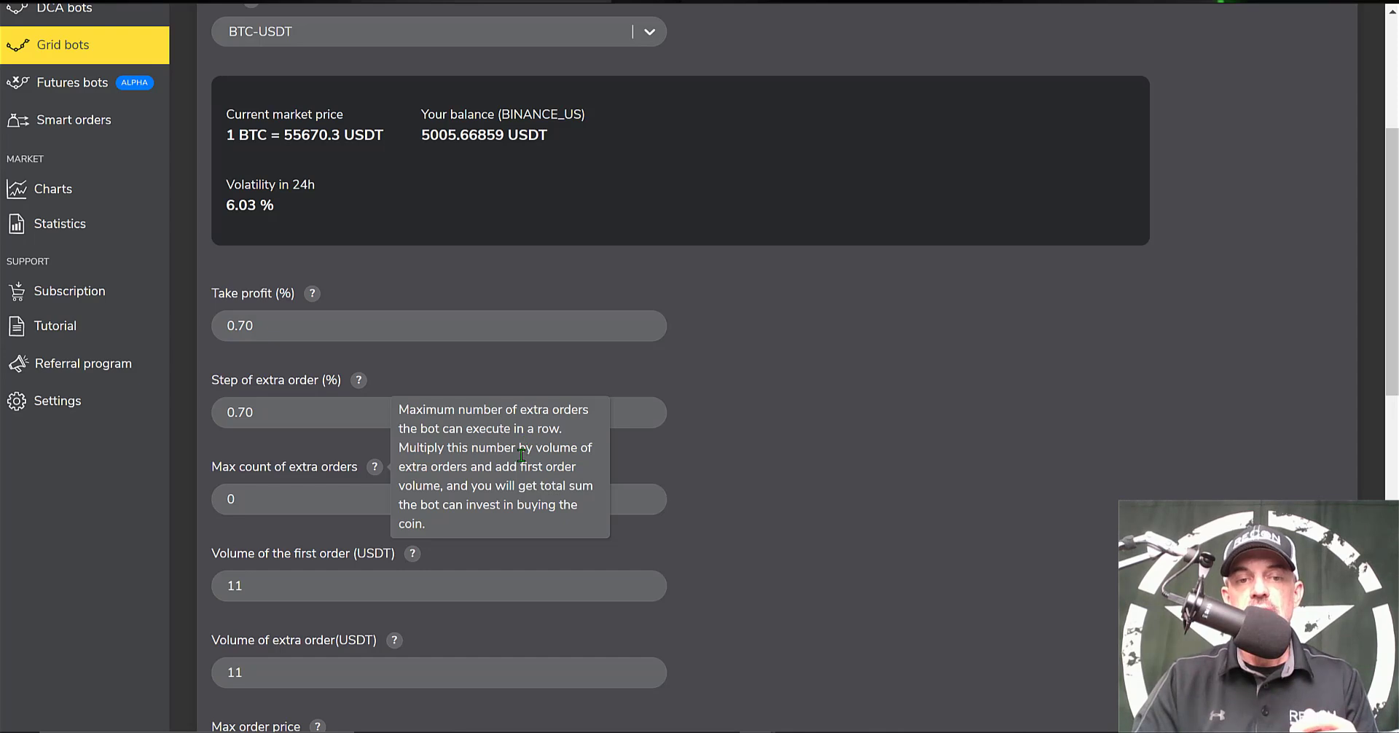
pyautogui.click(262, 500)
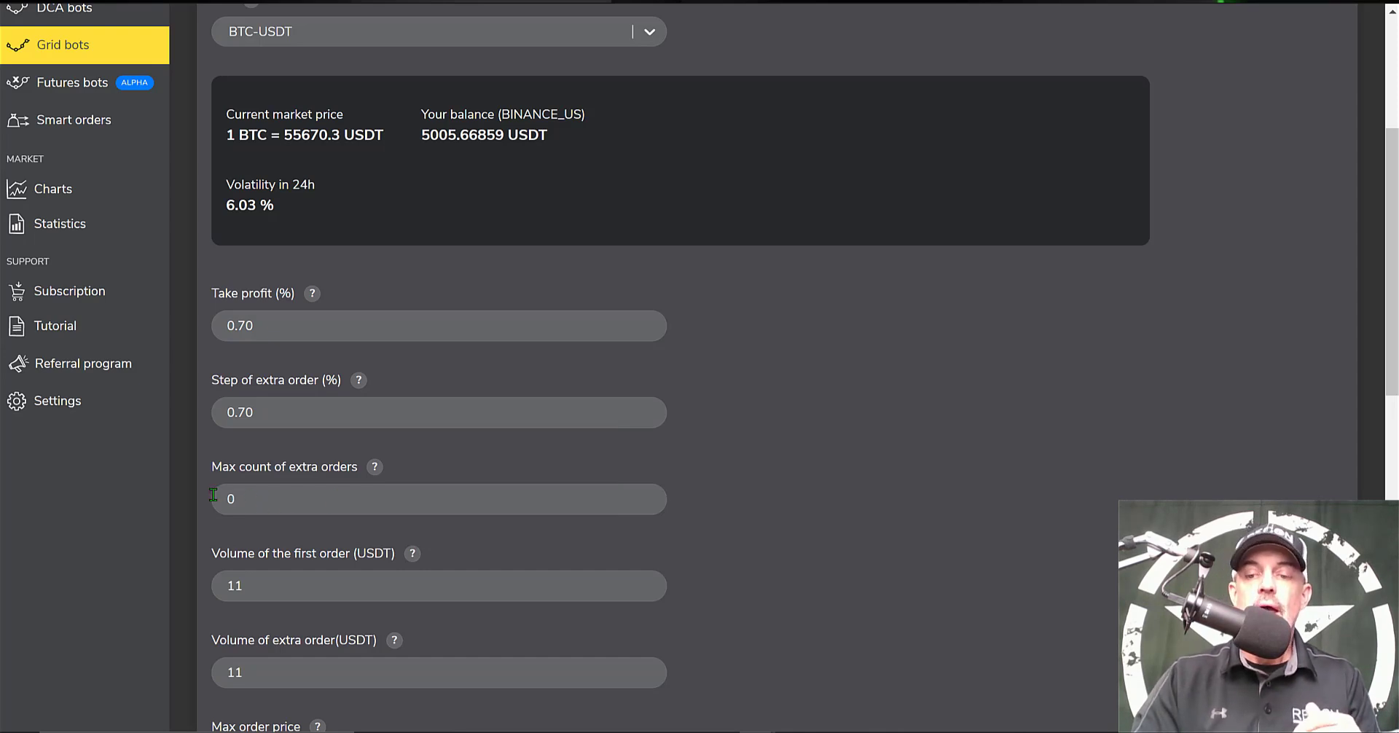
pyautogui.moveTo(261, 500); pyautogui.dragTo(213, 495)
# Enter 9 as the max count of extra orders
pyautogui.write('9')
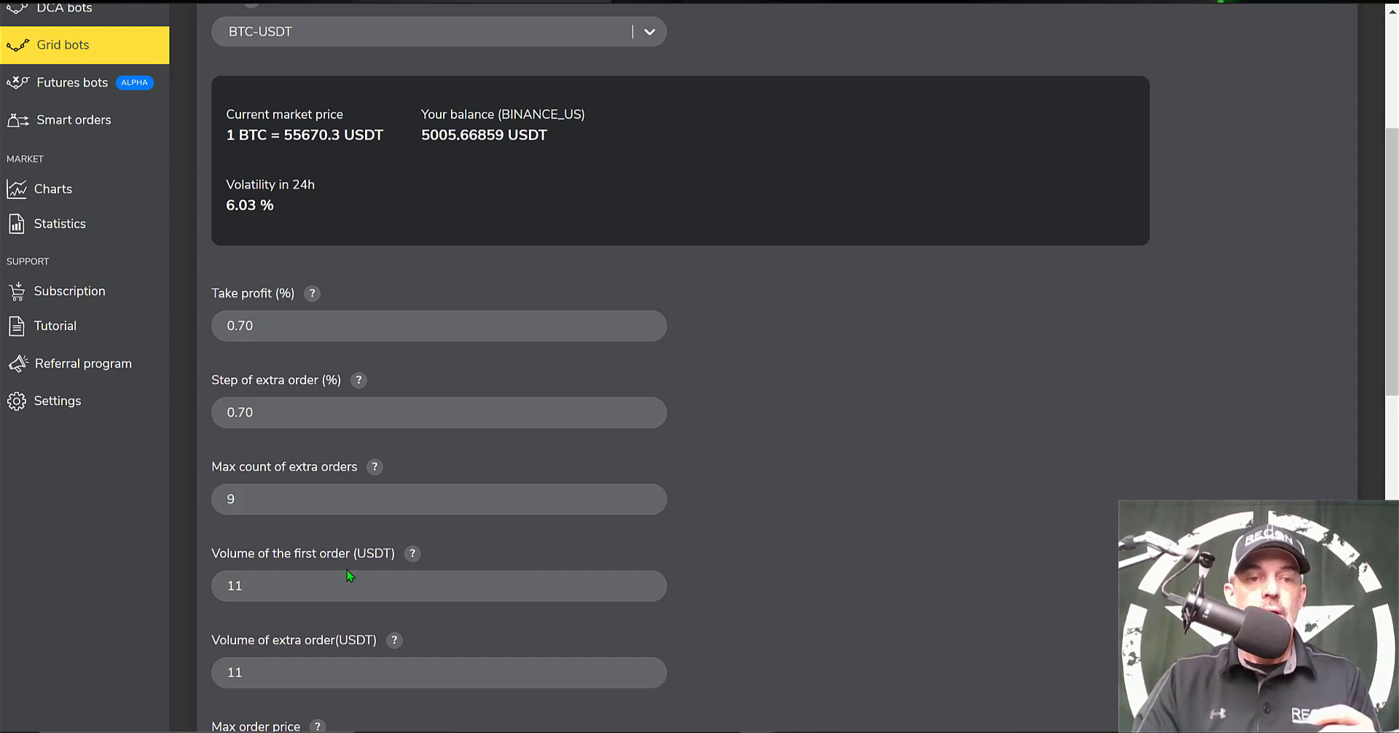
pyautogui.scroll(-3, 337, 364)
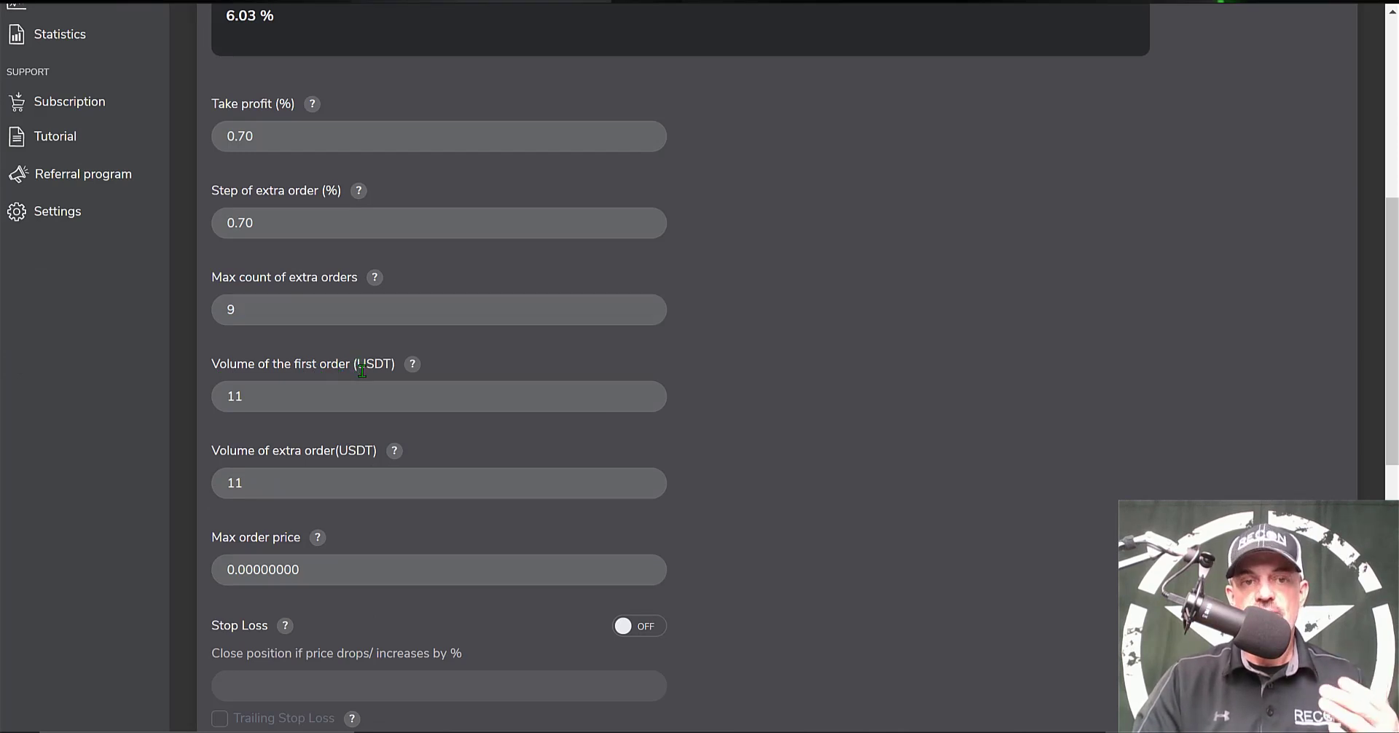
pyautogui.doubleClick(378, 365)
pyautogui.click(413, 364)
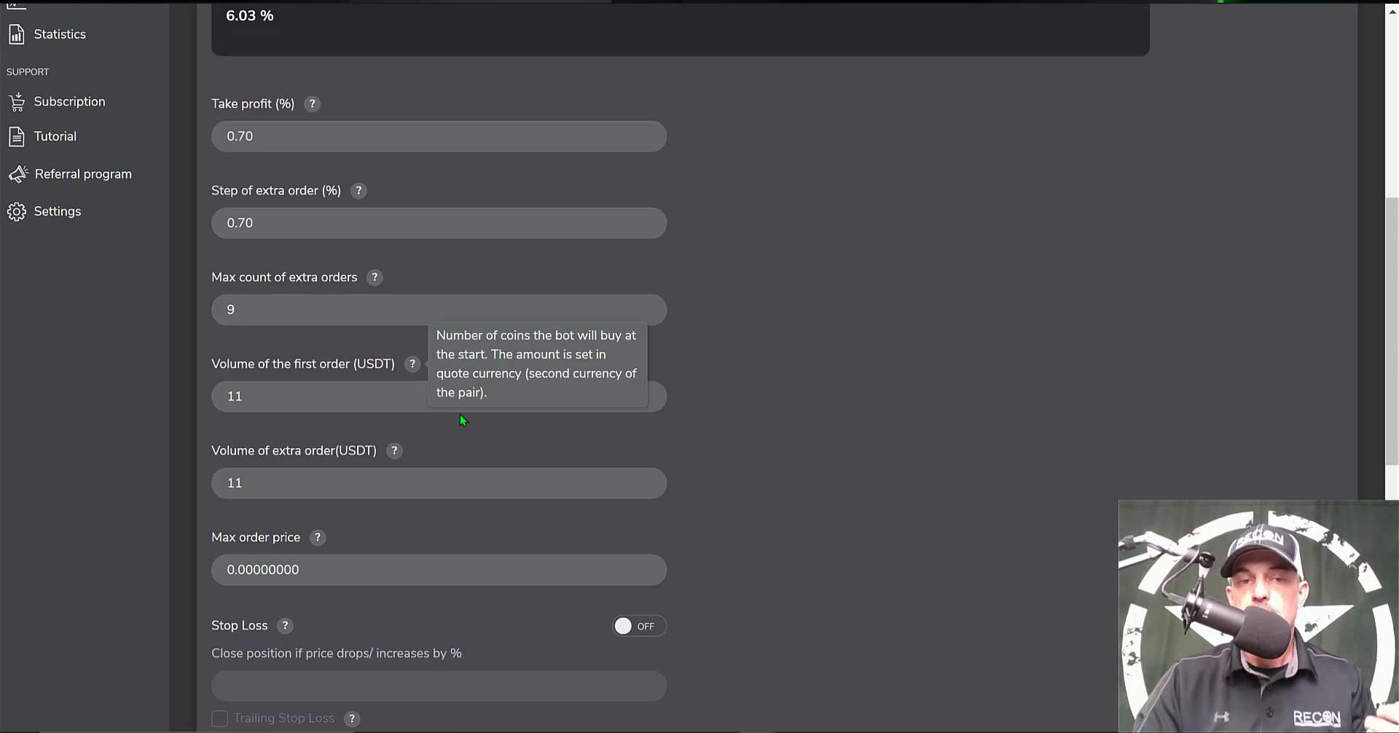
# Change the first order and extra order volumes from 11 to 50 USDT
pyautogui.click(263, 391)
pyautogui.moveTo(263, 391); pyautogui.dragTo(195, 392)
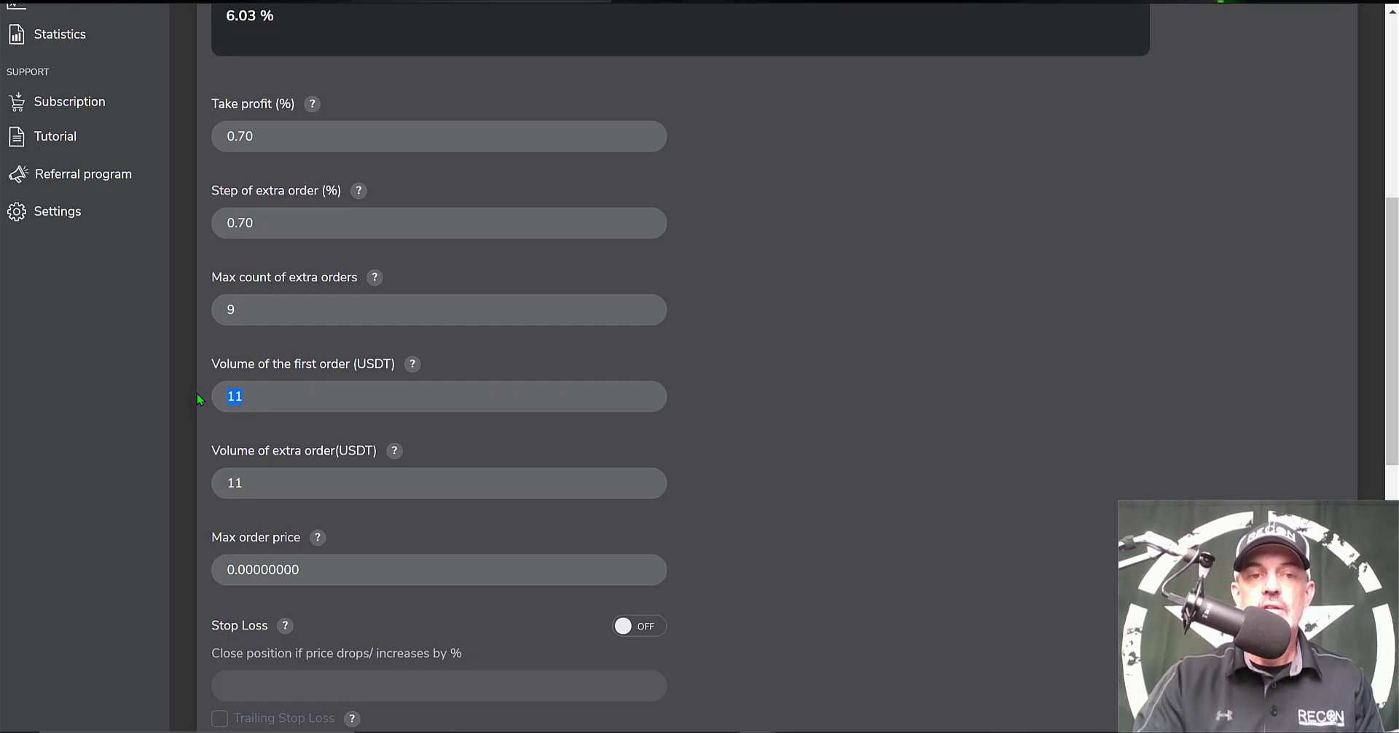
pyautogui.write('50')
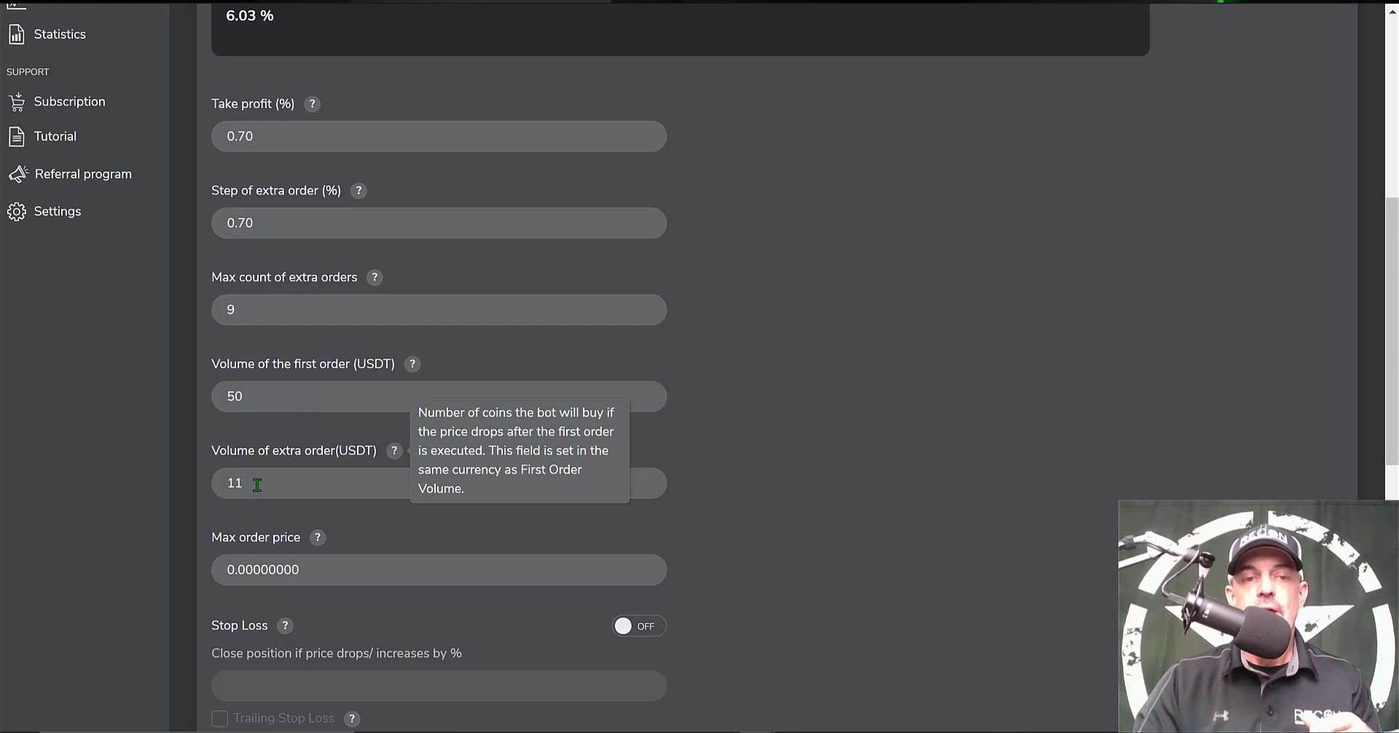
pyautogui.moveTo(257, 485); pyautogui.dragTo(207, 486)
pyautogui.write('50')
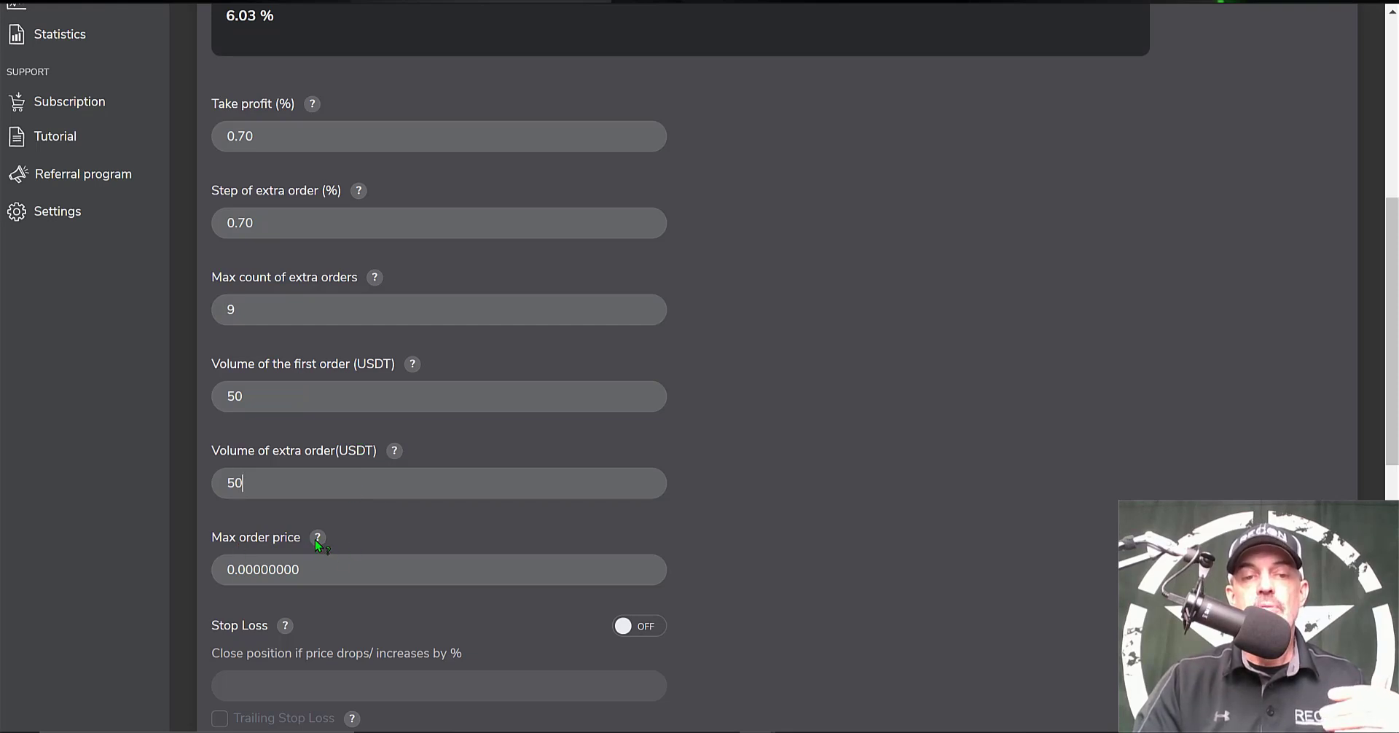
pyautogui.moveTo(315, 540)
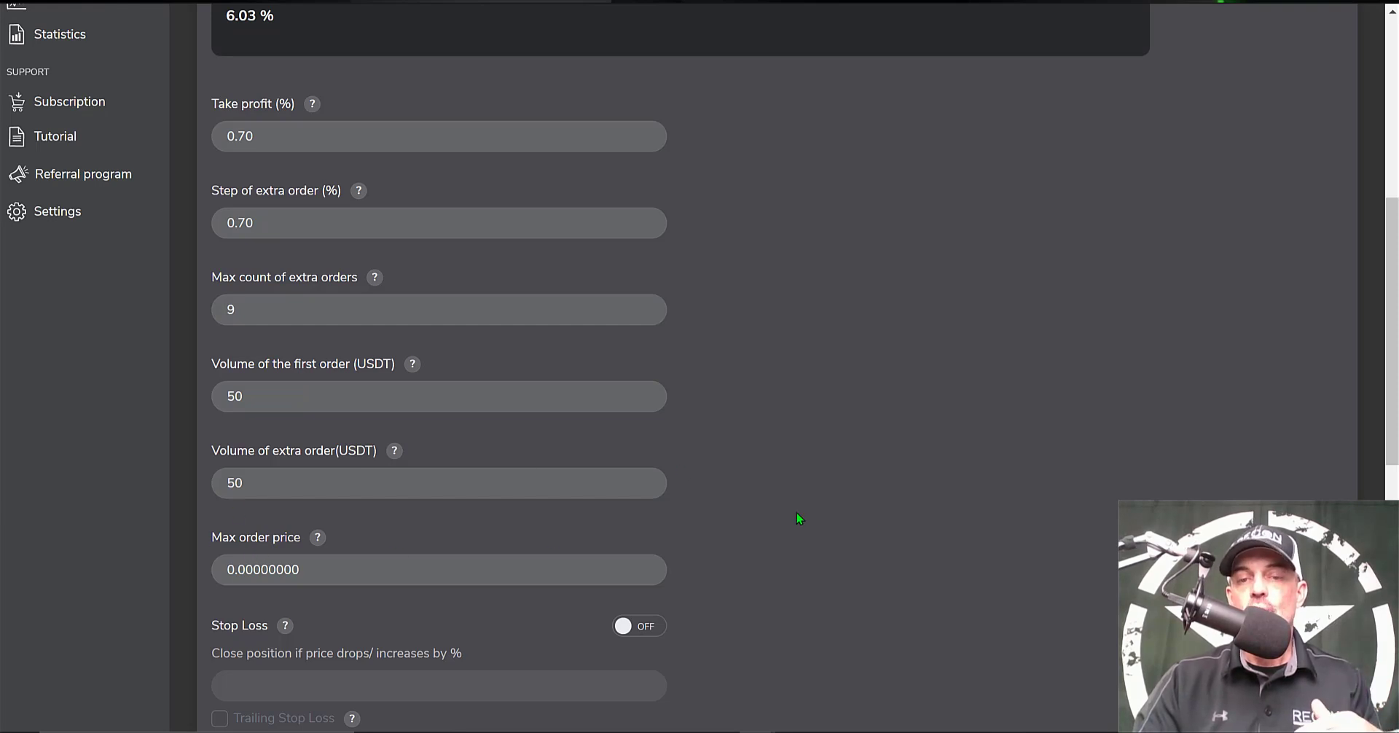
# Turn Stop Loss on and set its percentage to 10%
pyautogui.scroll(-5, 891, 499)
pyautogui.click(620, 263)
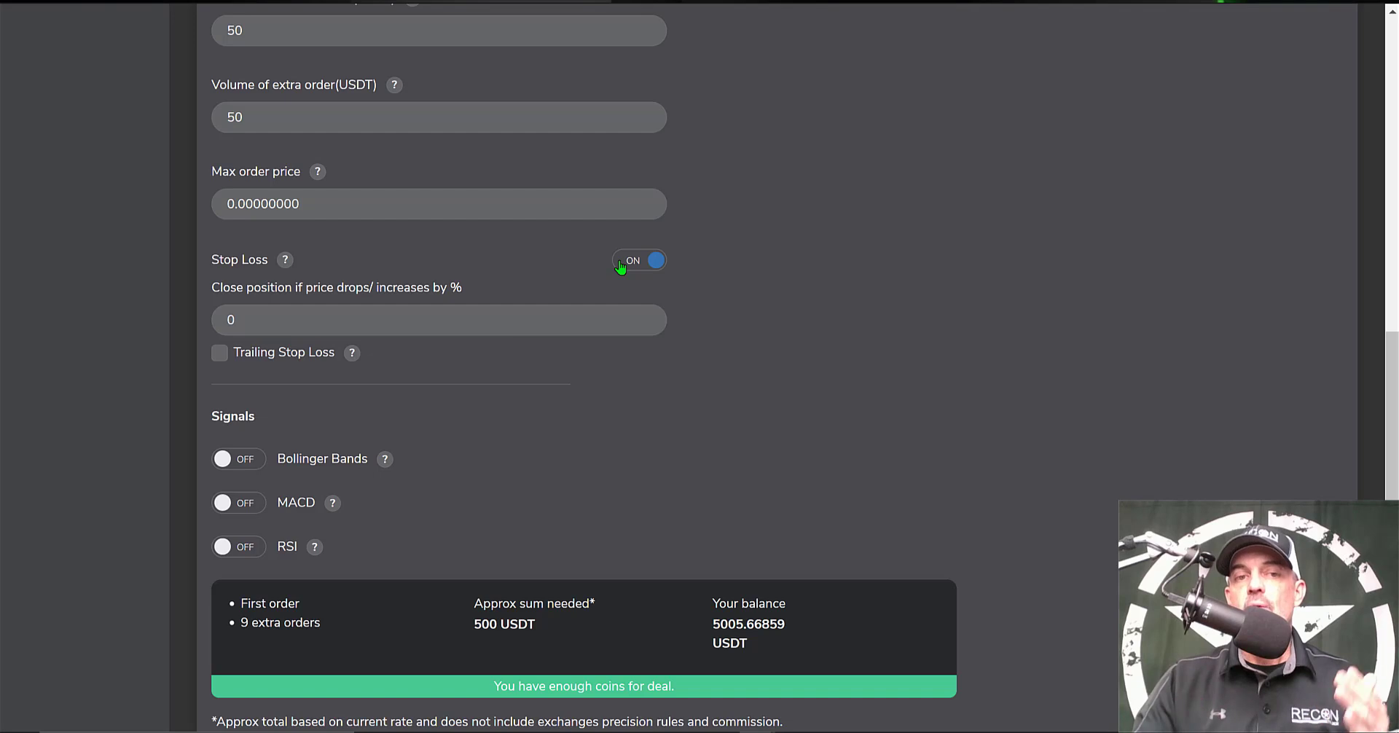
pyautogui.click(258, 321)
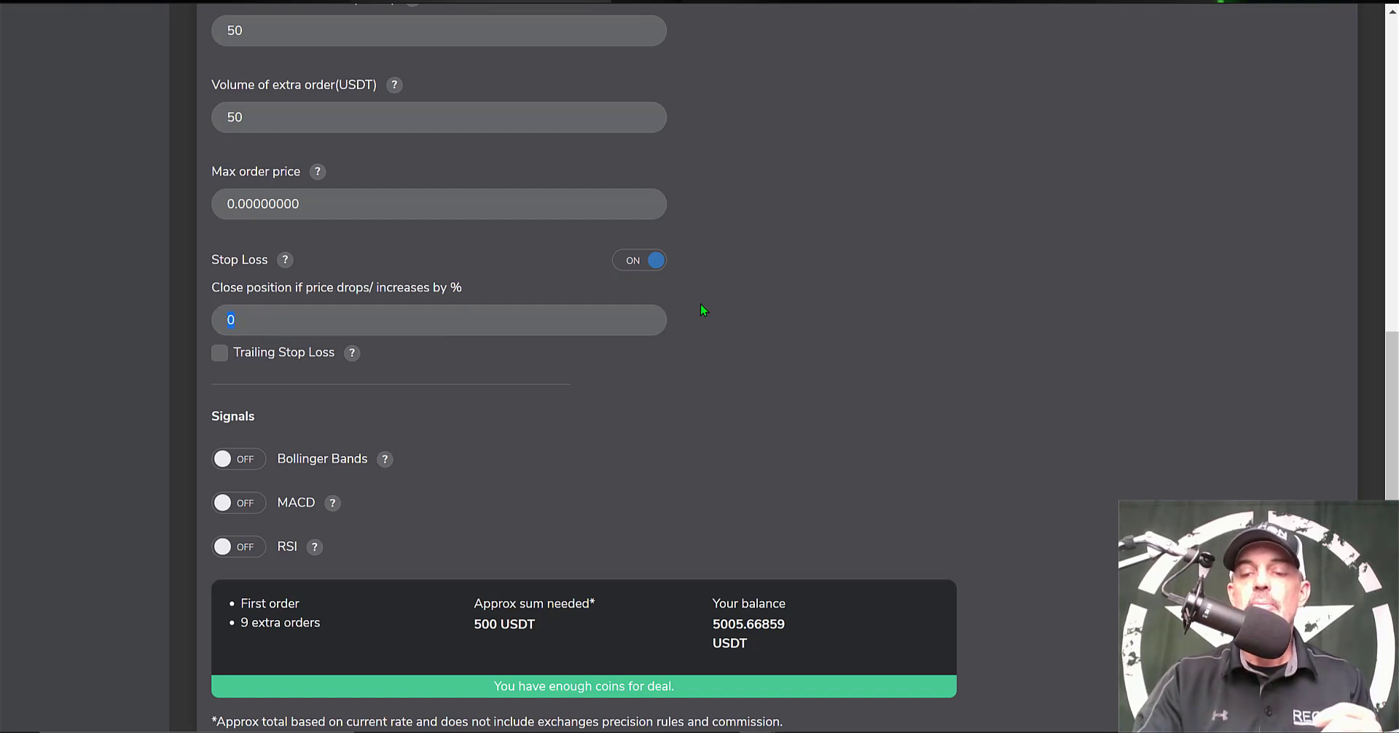
pyautogui.write('10')
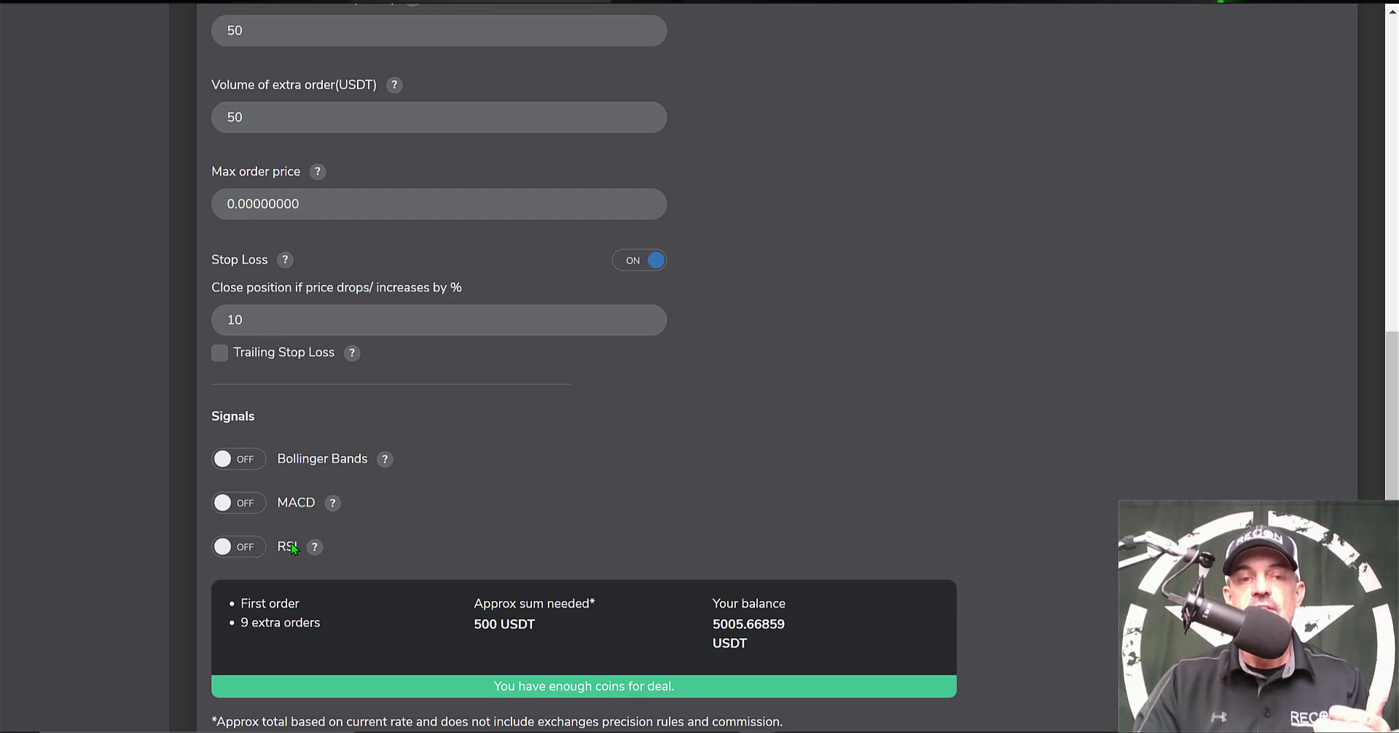
pyautogui.moveTo(386, 462)
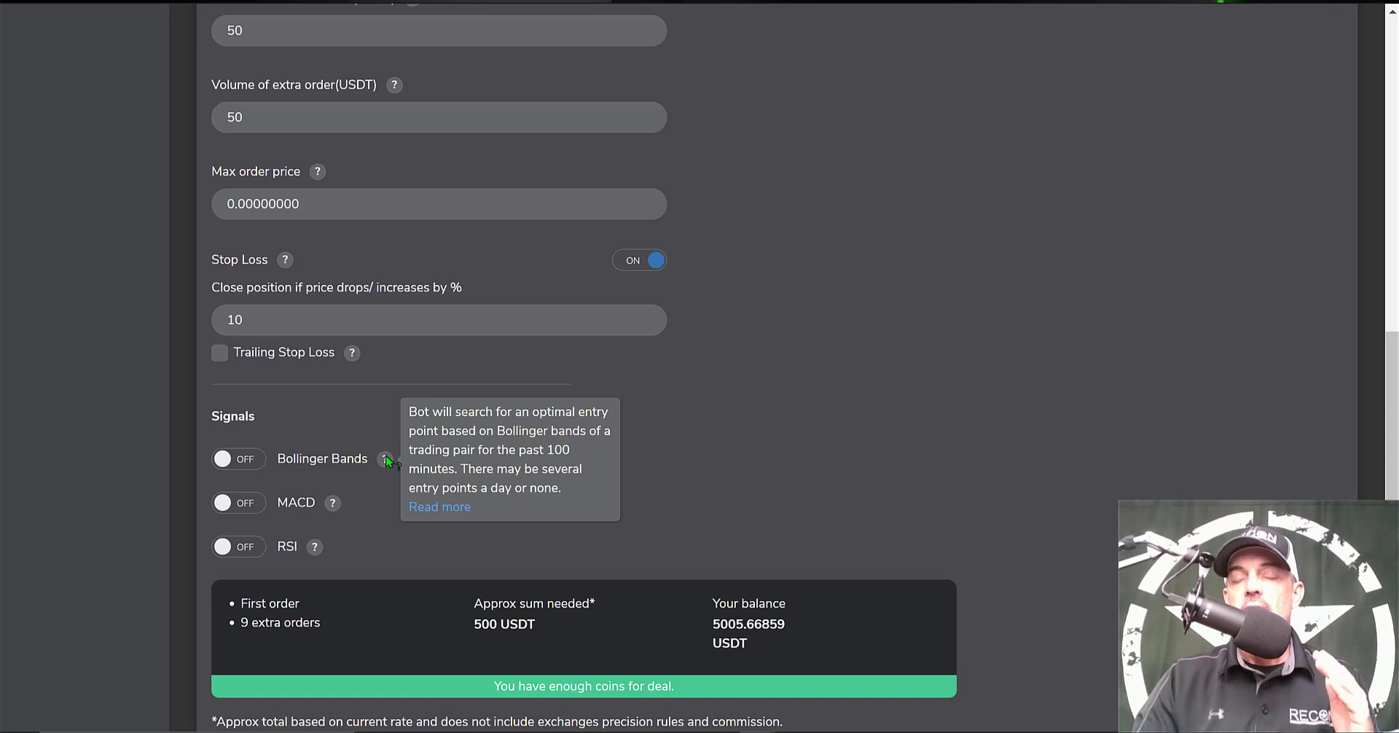
pyautogui.moveTo(314, 548)
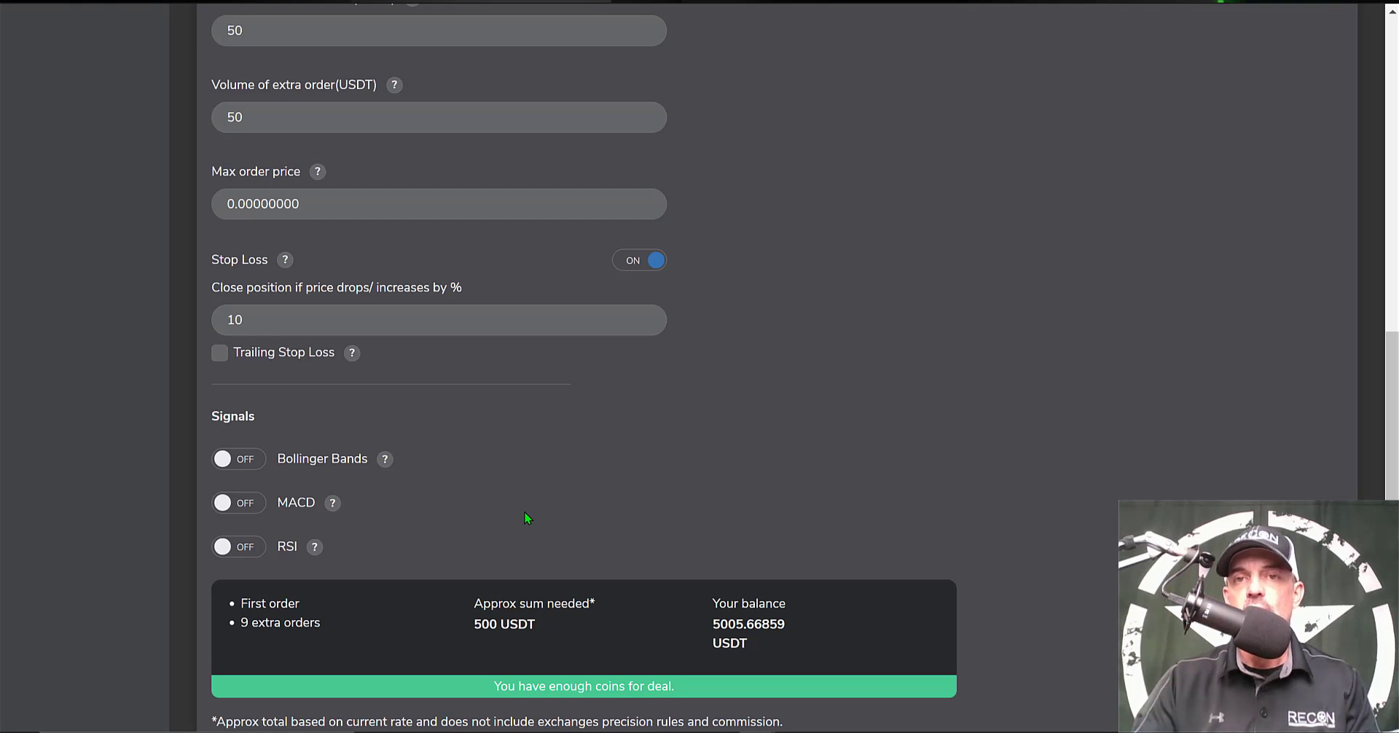
pyautogui.scroll(-1, 524, 513)
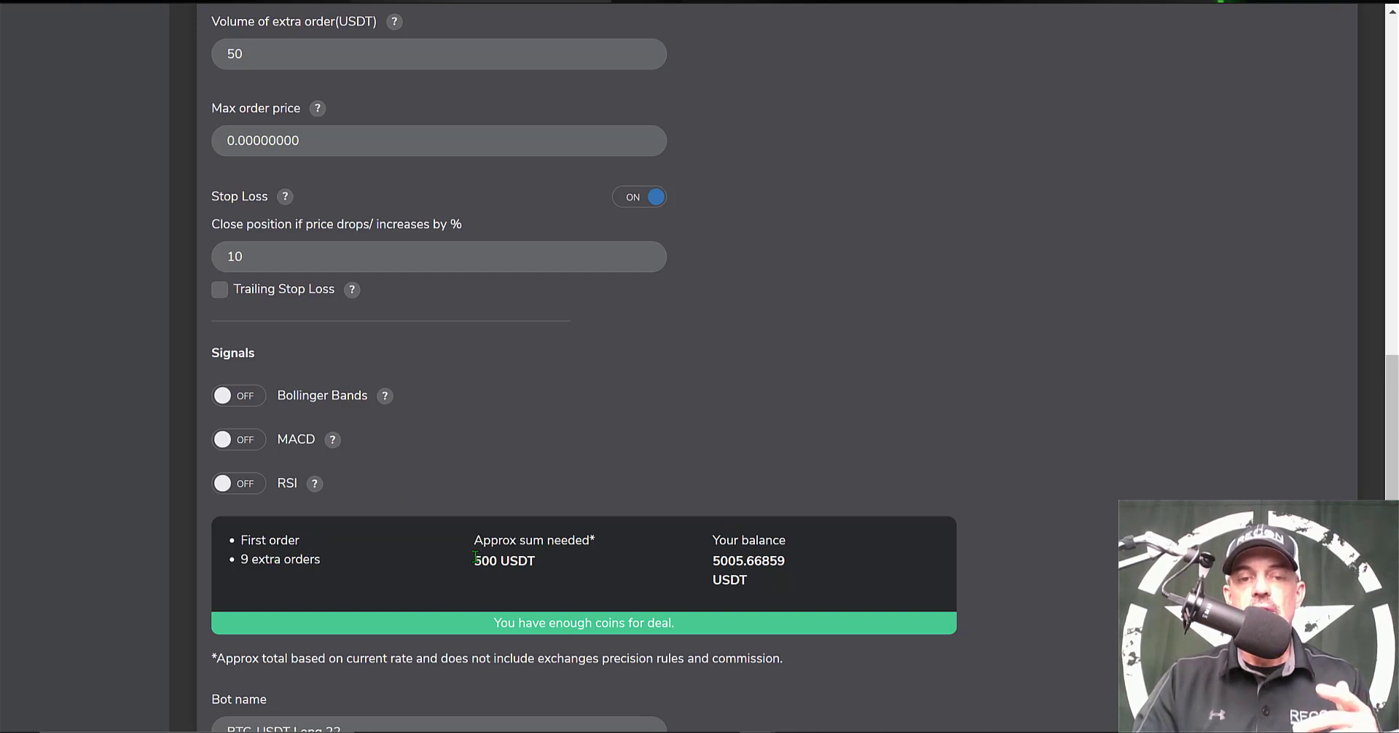
pyautogui.doubleClick(482, 559)
pyautogui.moveTo(533, 554); pyautogui.dragTo(549, 562)
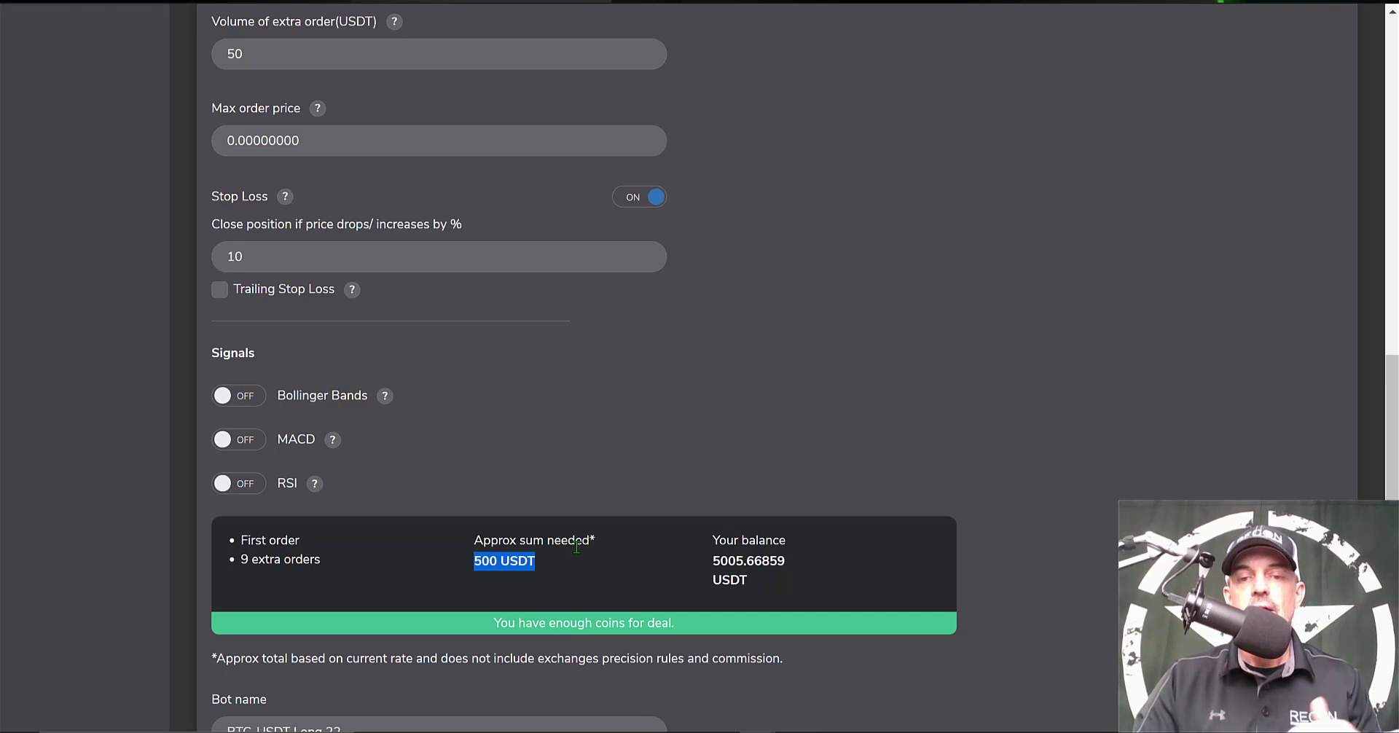
pyautogui.moveTo(713, 563); pyautogui.dragTo(776, 561)
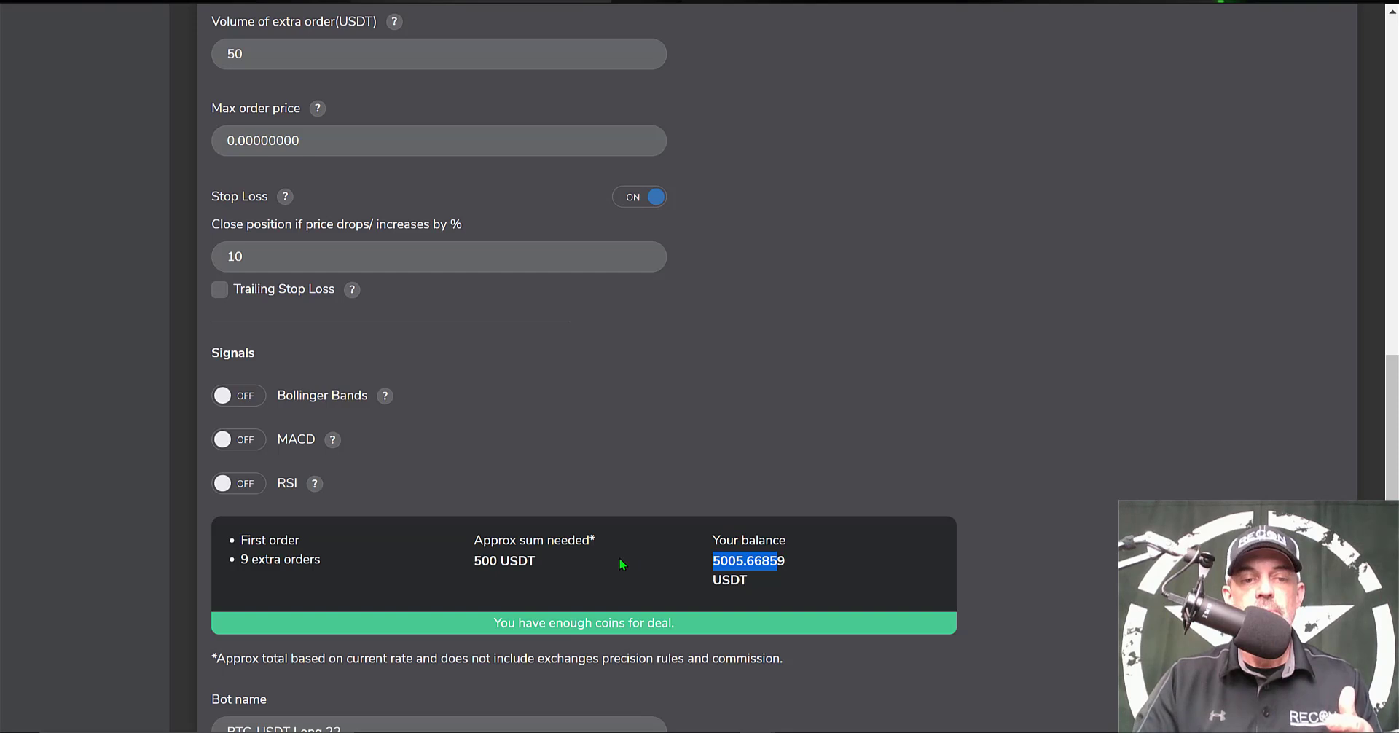
pyautogui.scroll(-2, 618, 566)
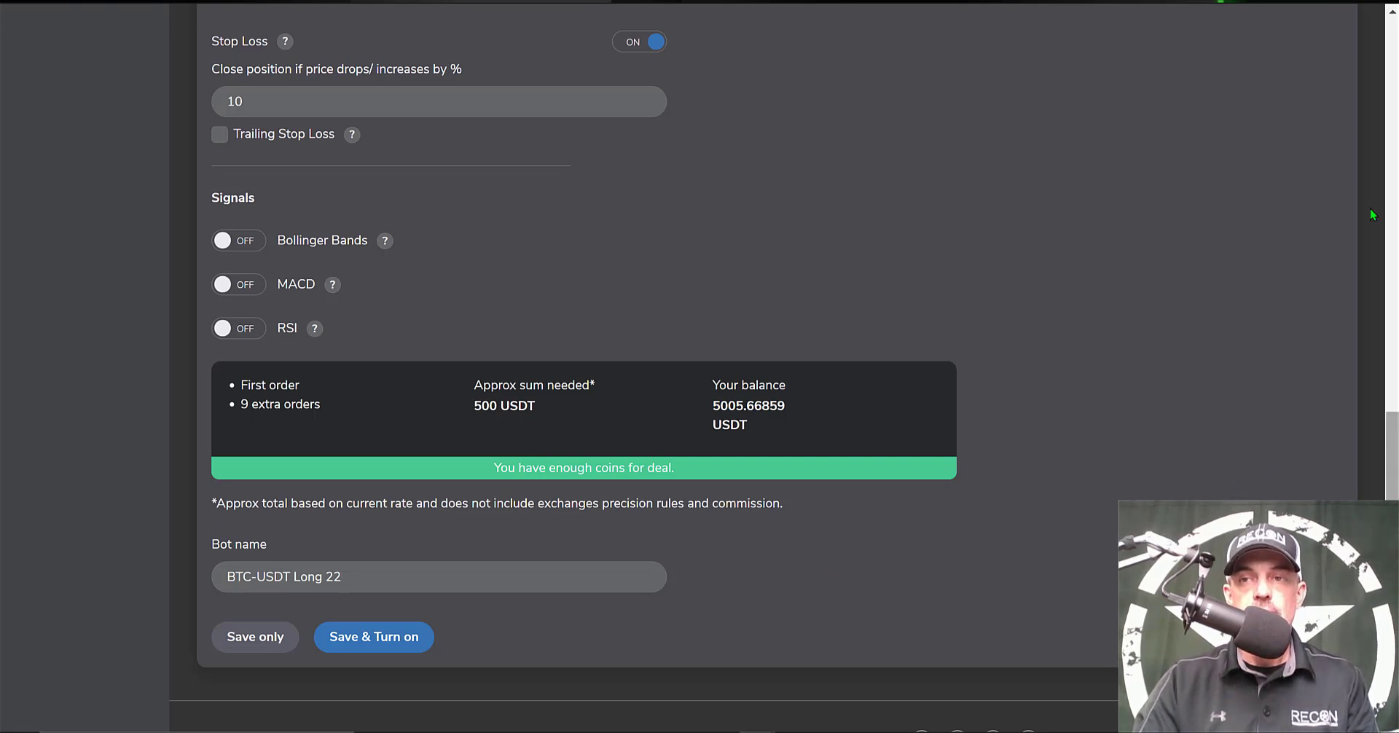
pyautogui.scroll(15, 1376, 73)
pyautogui.scroll(2, 1375, 71)
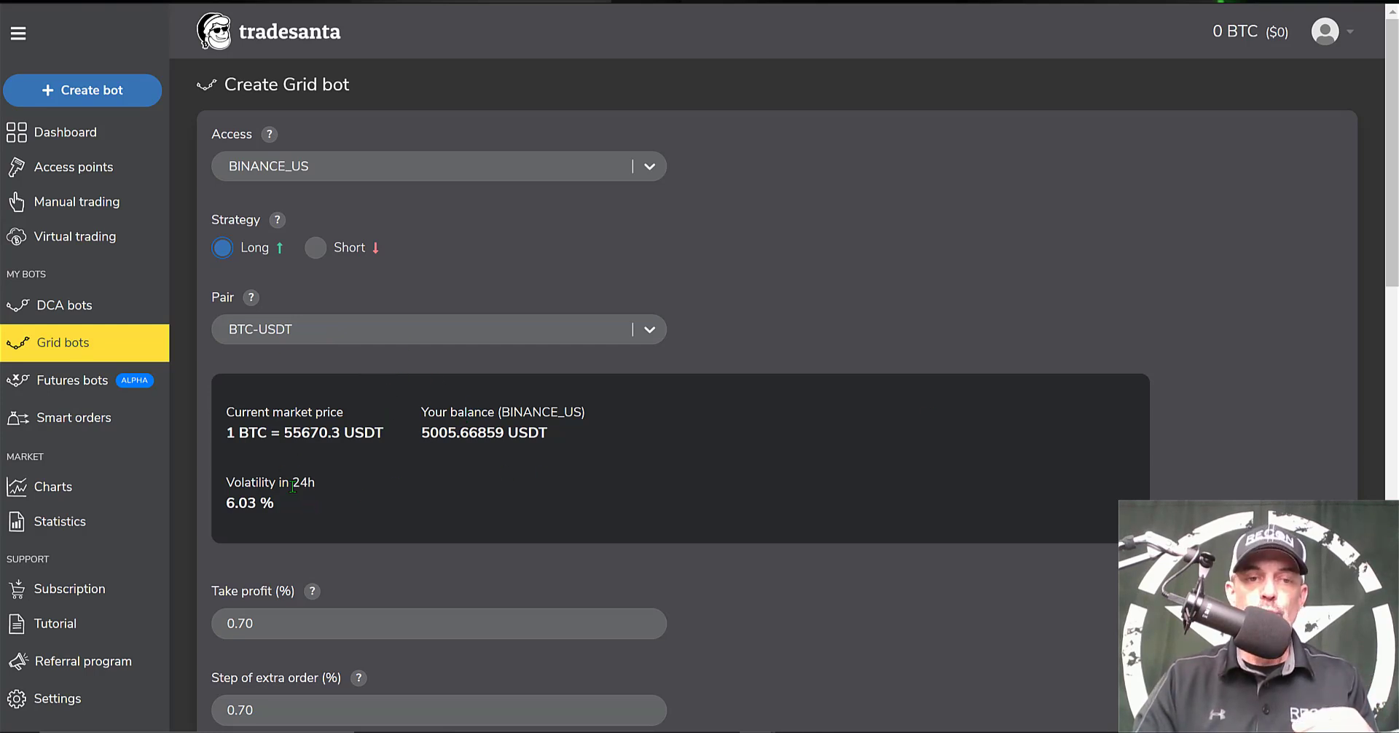
pyautogui.scroll(-7, 285, 58)
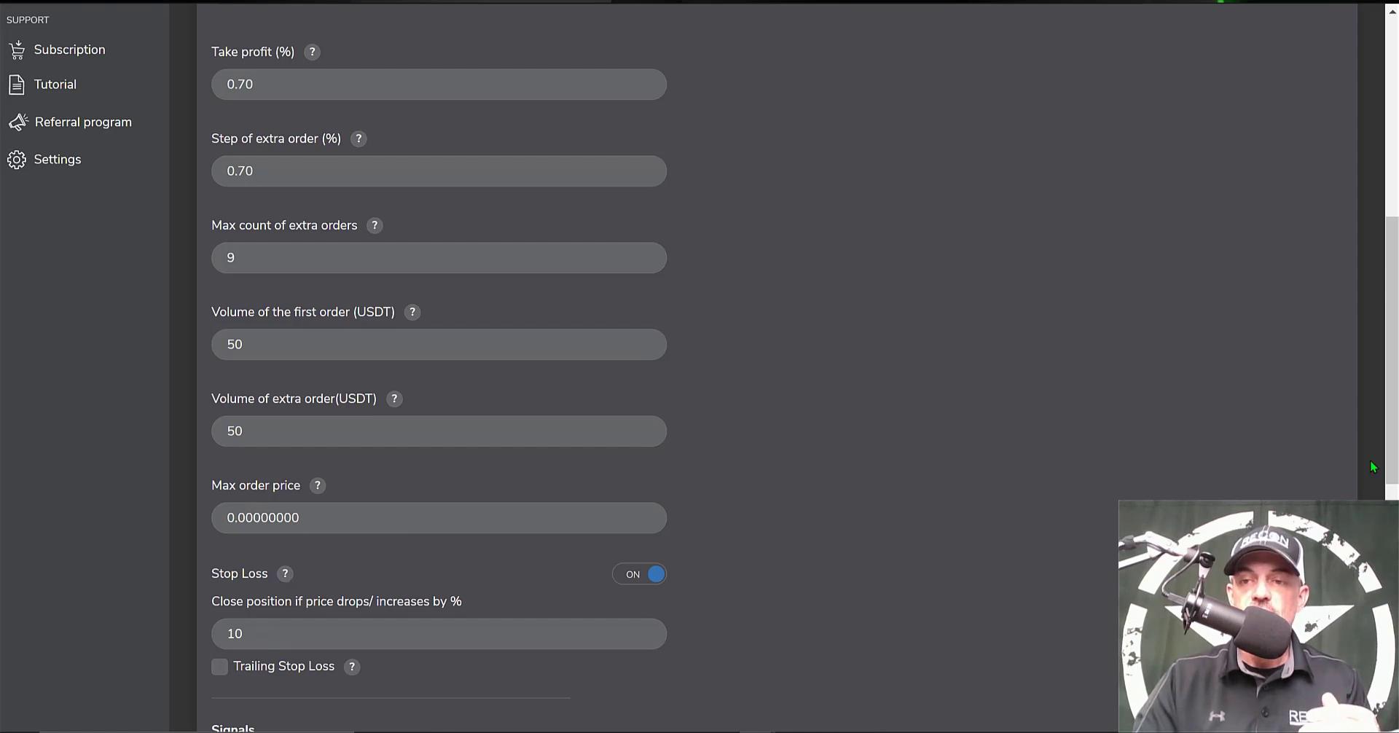
pyautogui.scroll(-4, 387, 456)
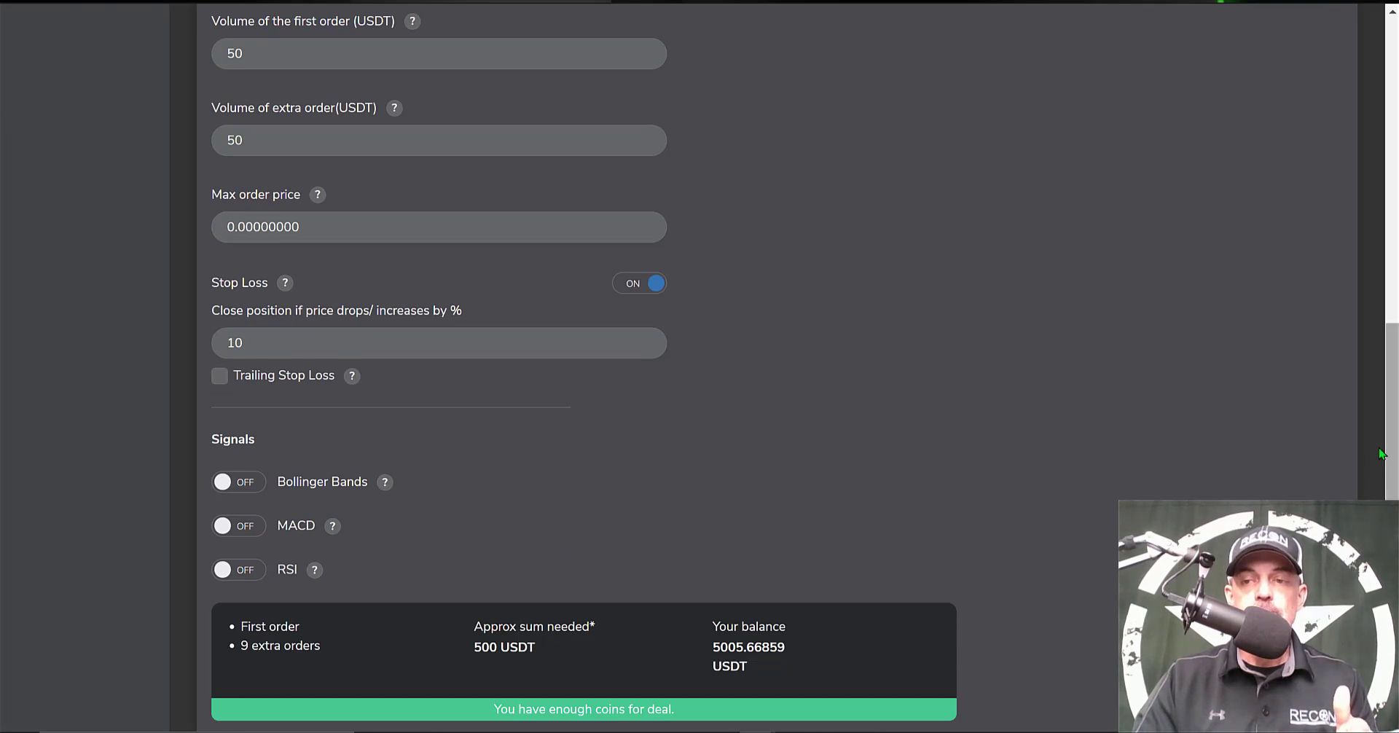
pyautogui.scroll(-4, 438, 405)
pyautogui.moveTo(495, 443); pyautogui.dragTo(725, 478)
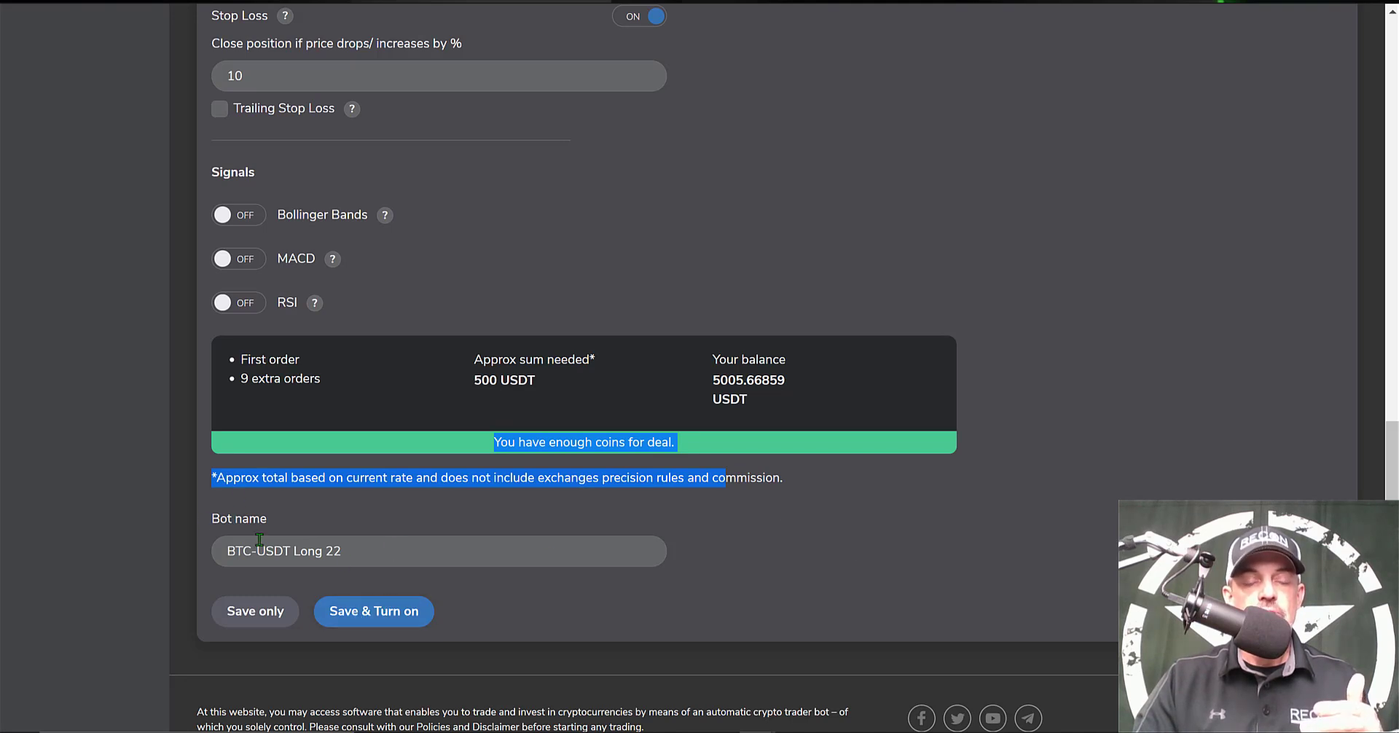
pyautogui.click(381, 617)
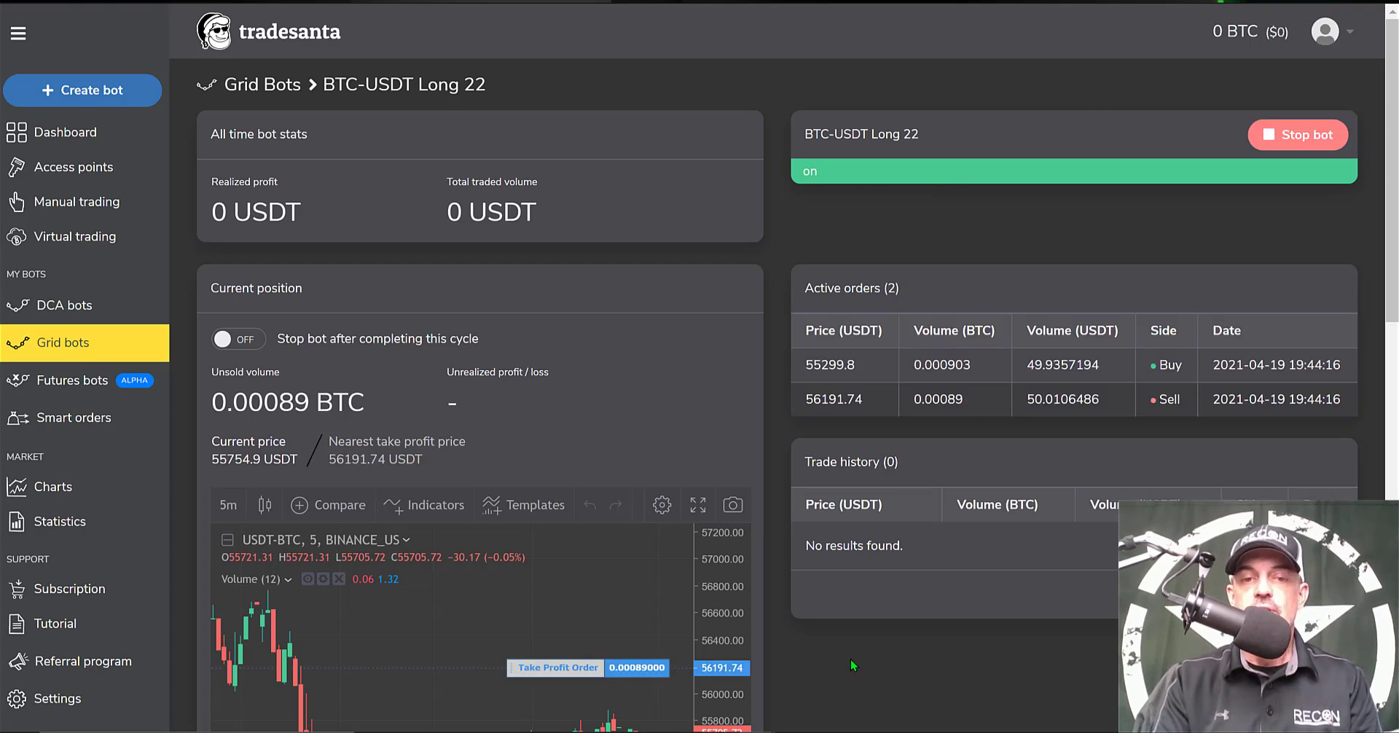
pyautogui.scroll(-3, 851, 663)
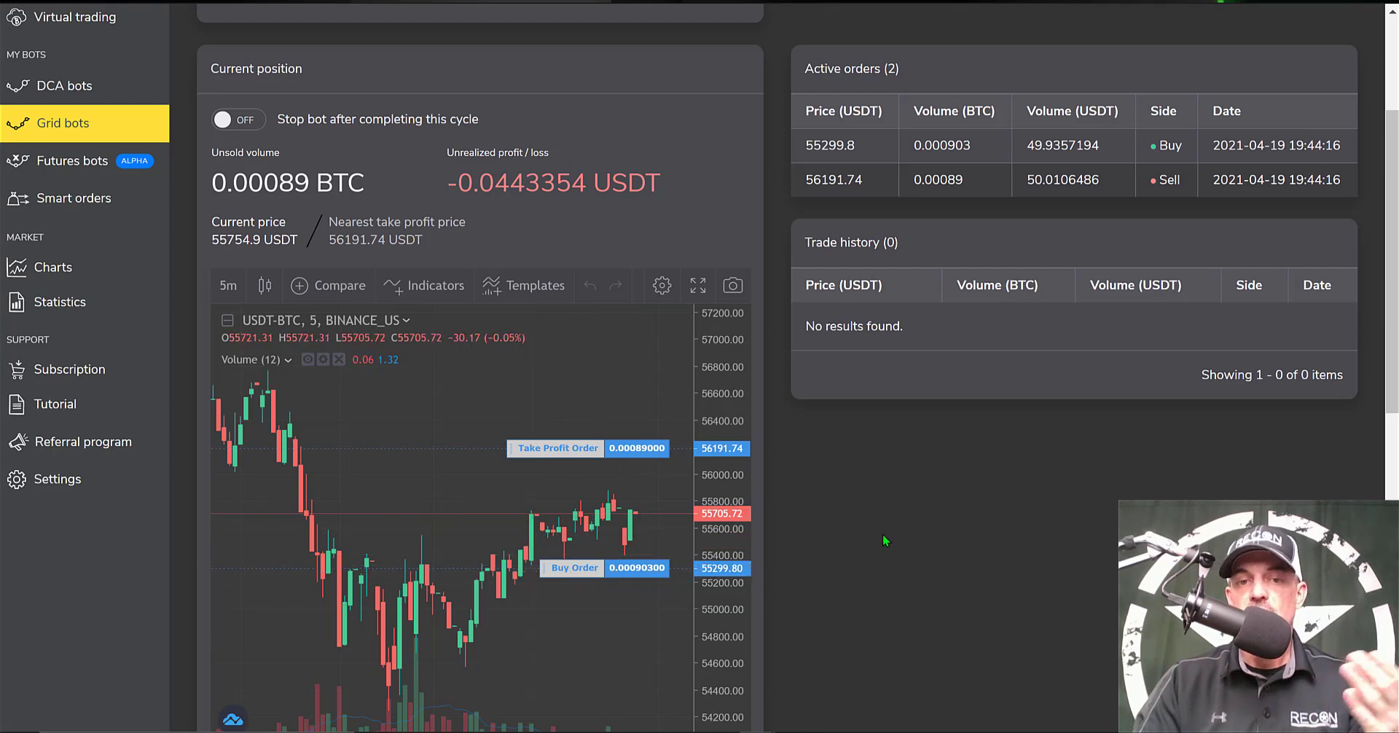
pyautogui.scroll(-8, 951, 557)
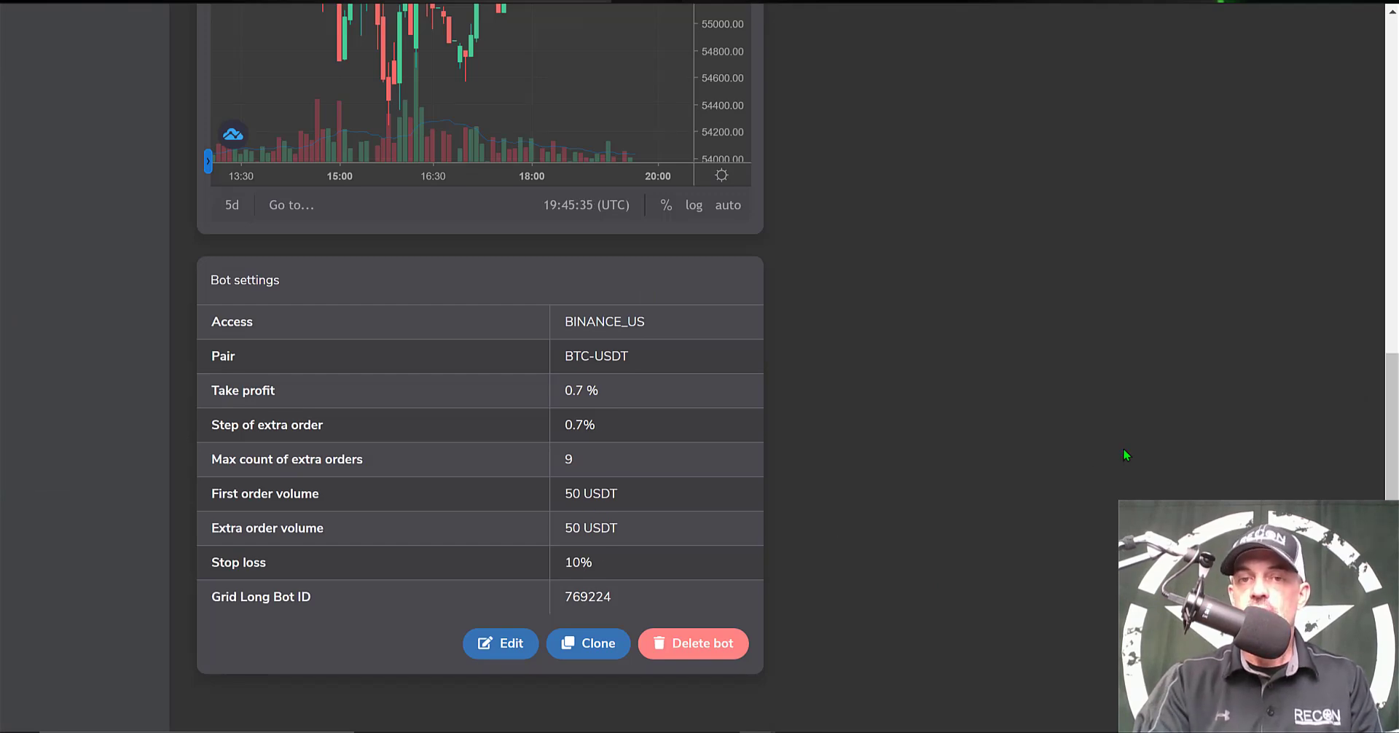
pyautogui.scroll(3, 1124, 450)
pyautogui.scroll(6, 1125, 455)
pyautogui.moveTo(805, 32); pyautogui.dragTo(653, 474)
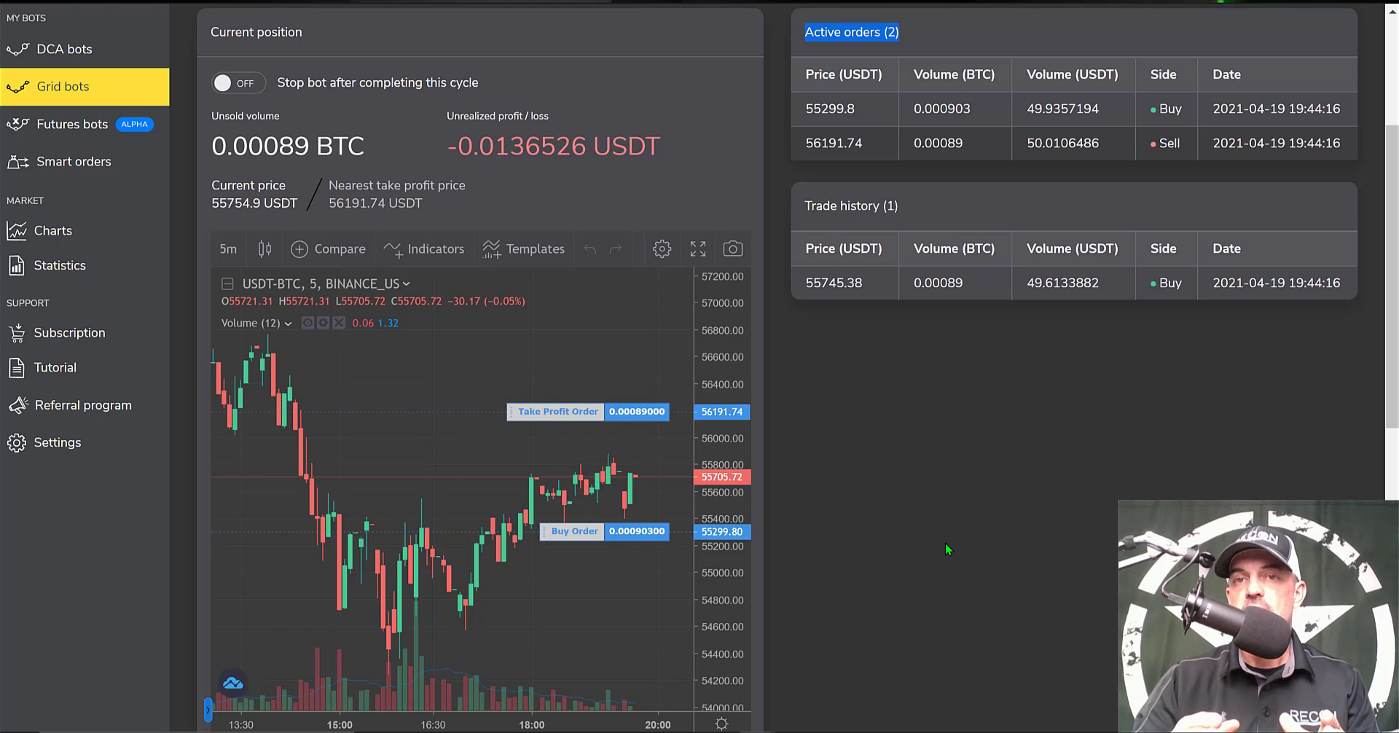
pyautogui.click(880, 377)
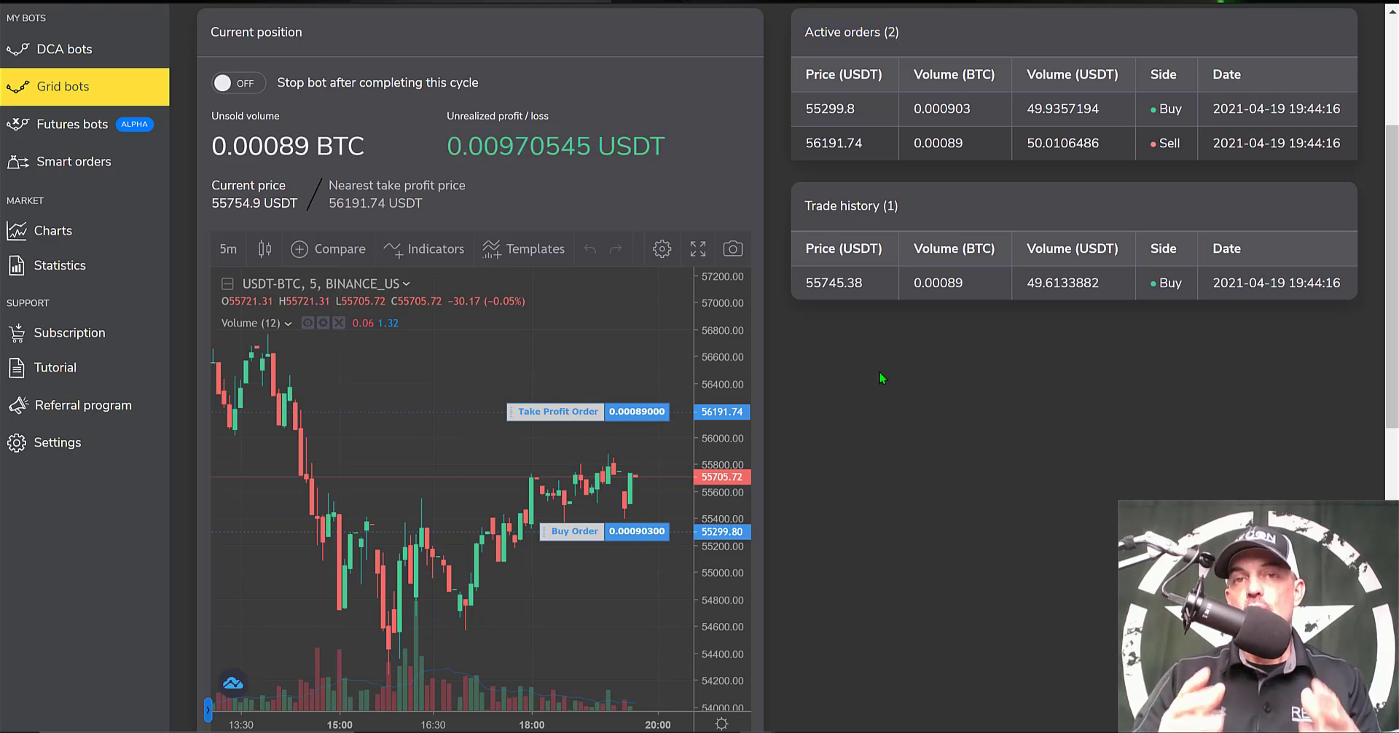